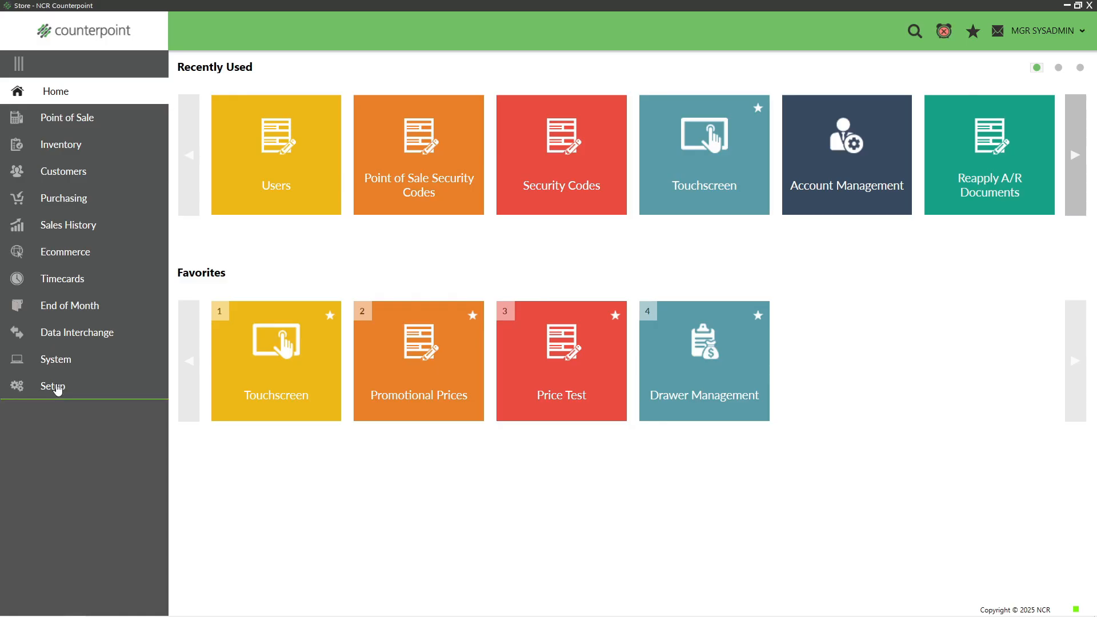
- Open the Users setup and start a new user record 112 copied from the POS1 user
left_click(63, 93)
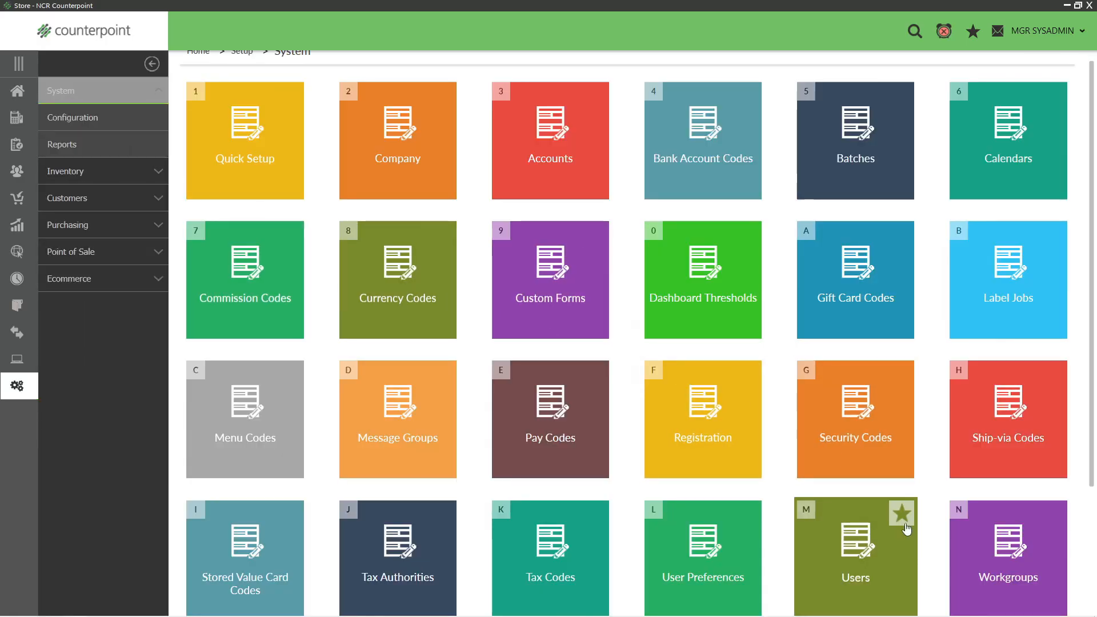
left_click(906, 529)
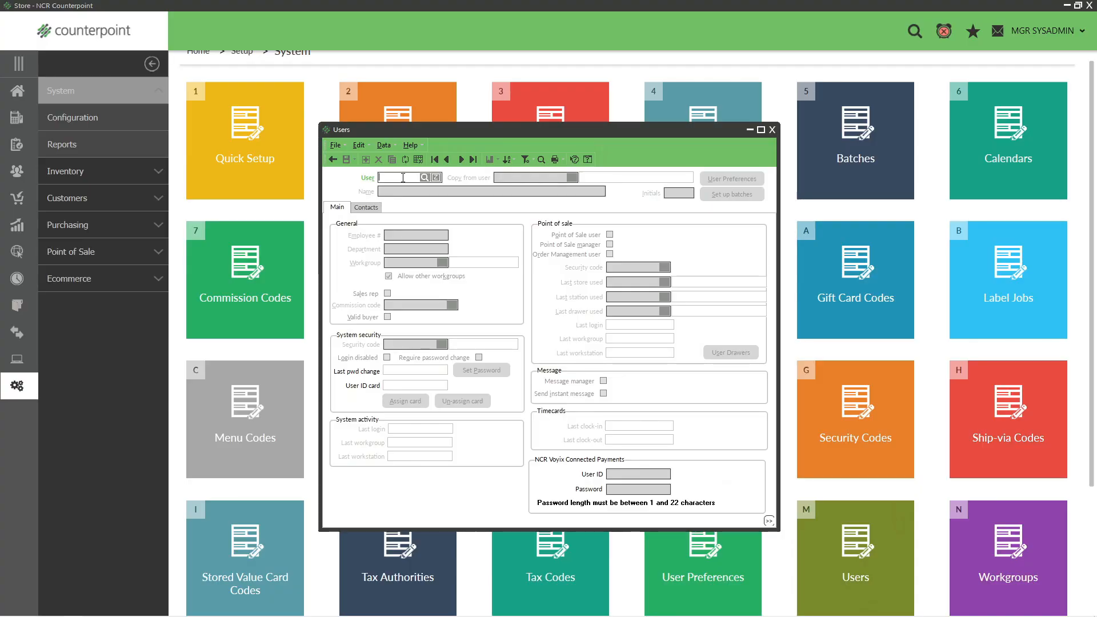
type("112")
key("Tab")
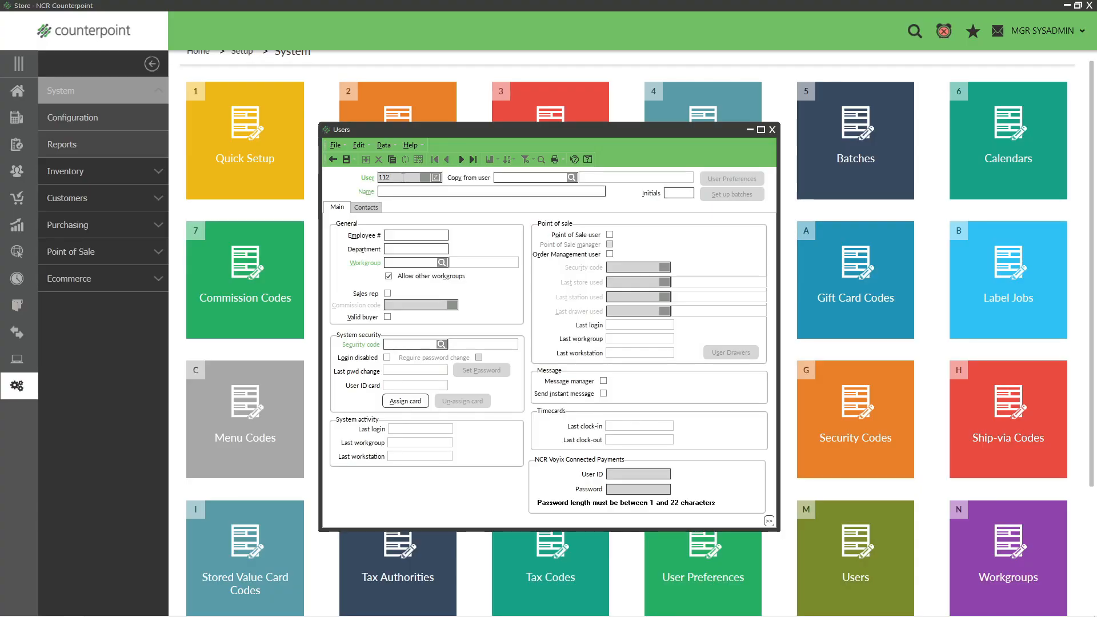
left_click(571, 177)
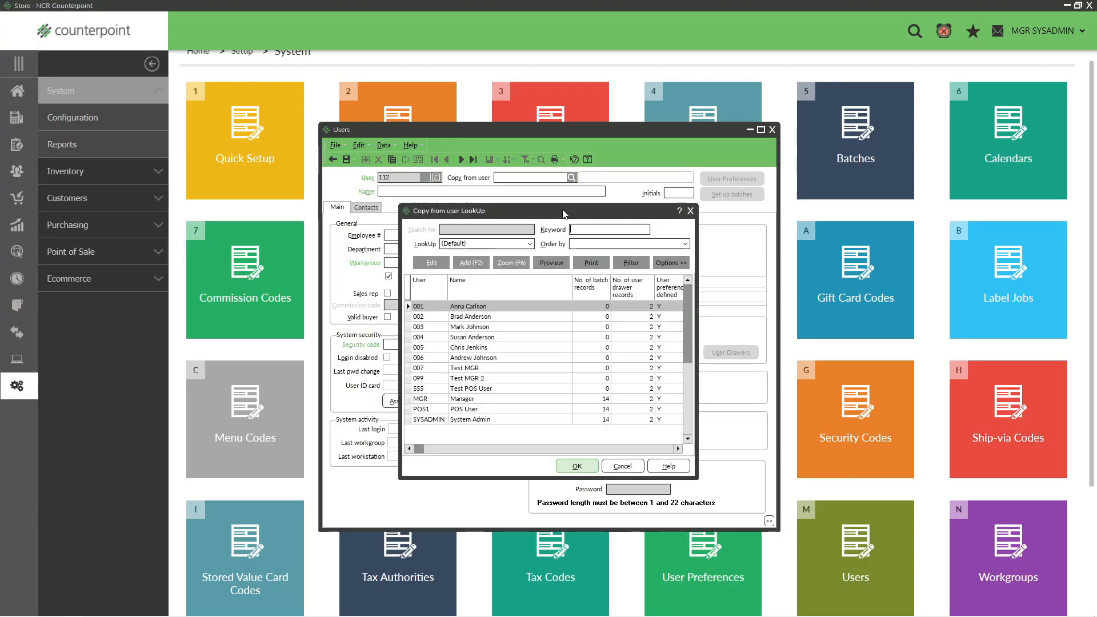
left_click(477, 410)
left_click(577, 467)
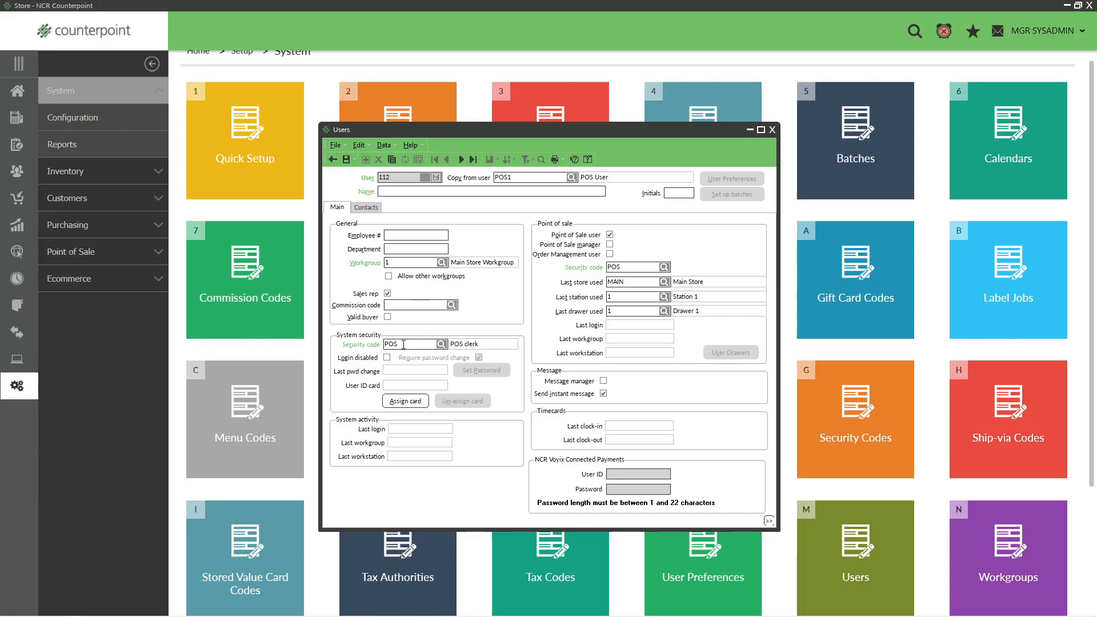
- Open the POS system security code from the user's security code lookup and view the menu codes available to it
left_click(442, 345)
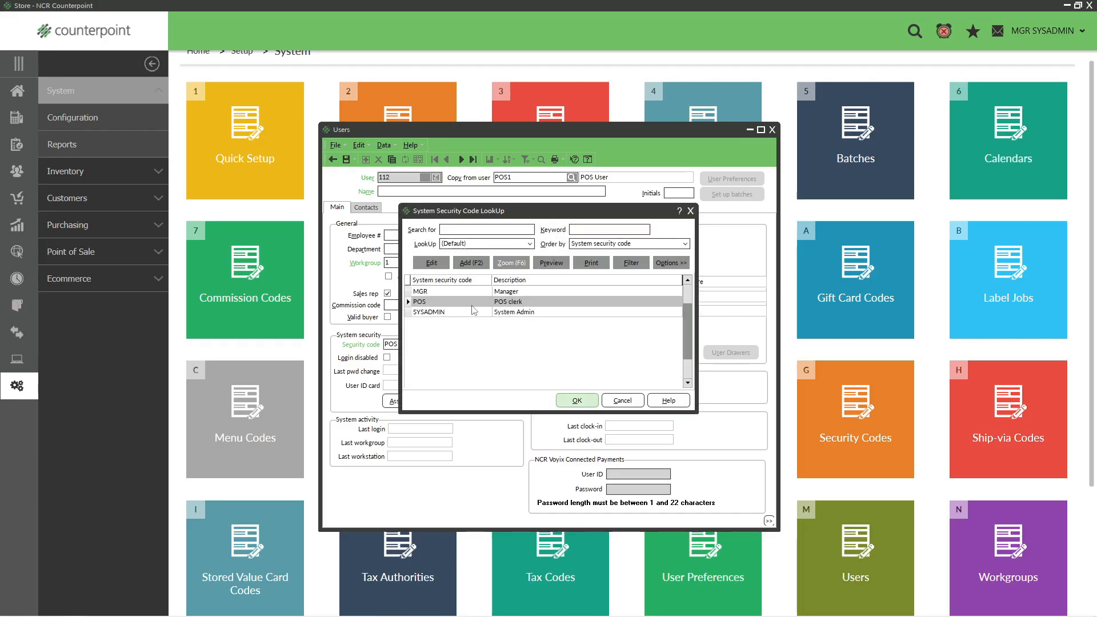
left_click(435, 264)
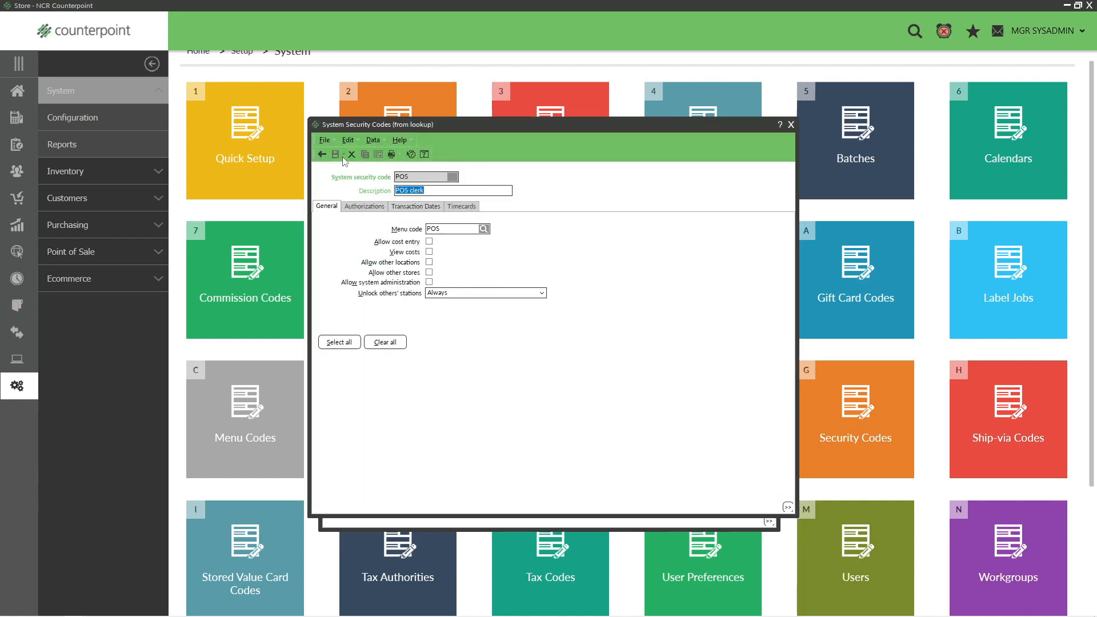
left_click(447, 231)
left_click(483, 228)
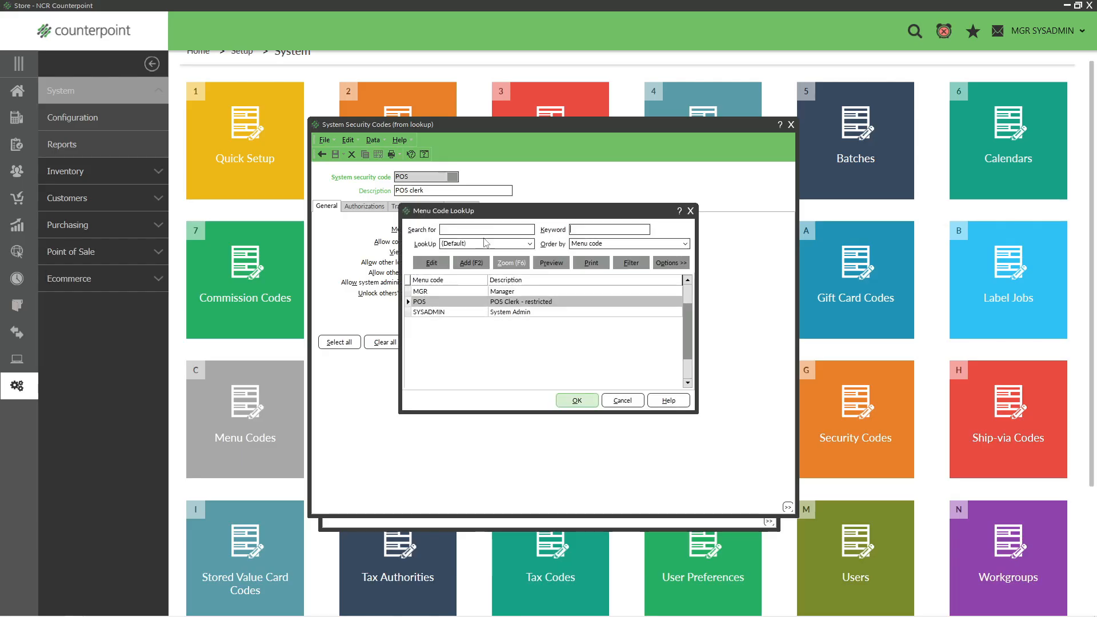
left_click_drag(509, 212, 626, 213)
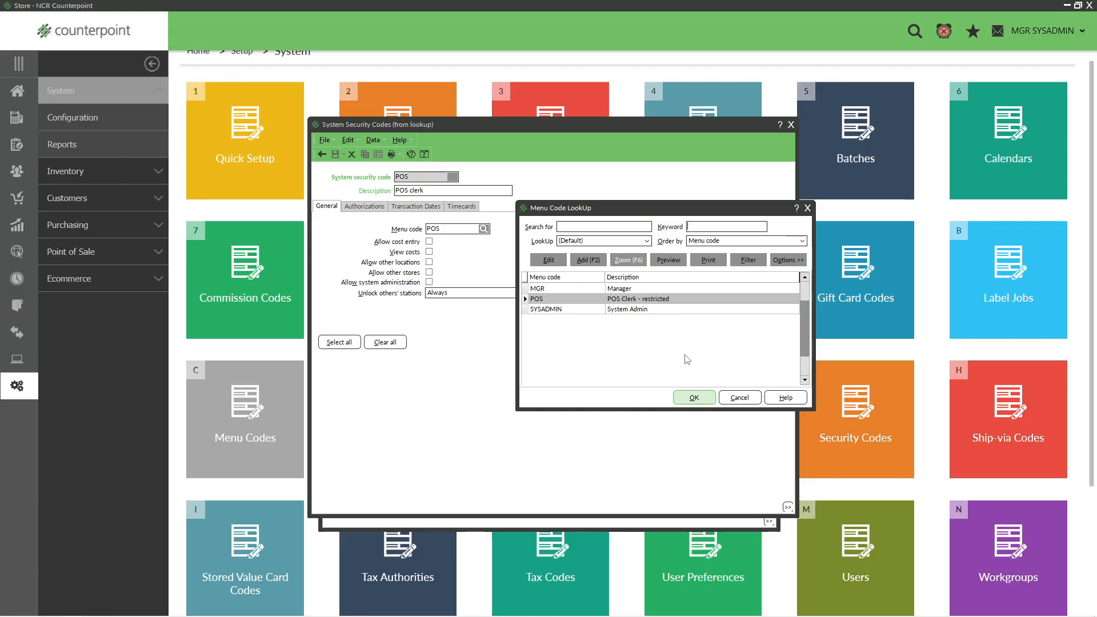
left_click(737, 398)
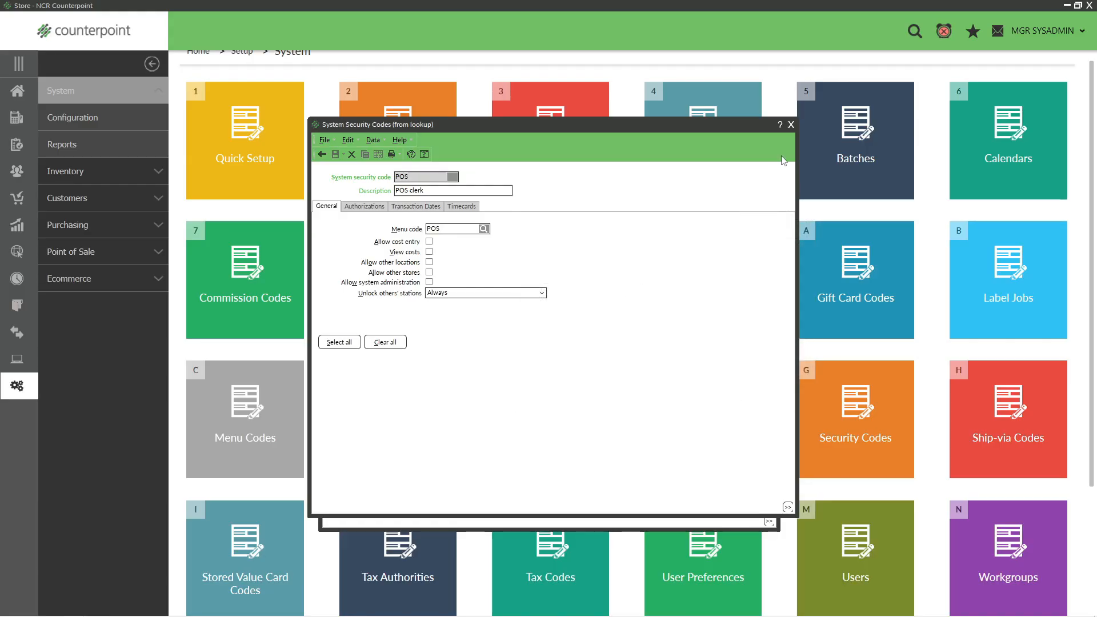
- Close the security code windows and discard the unsaved record for user 112
left_click(793, 126)
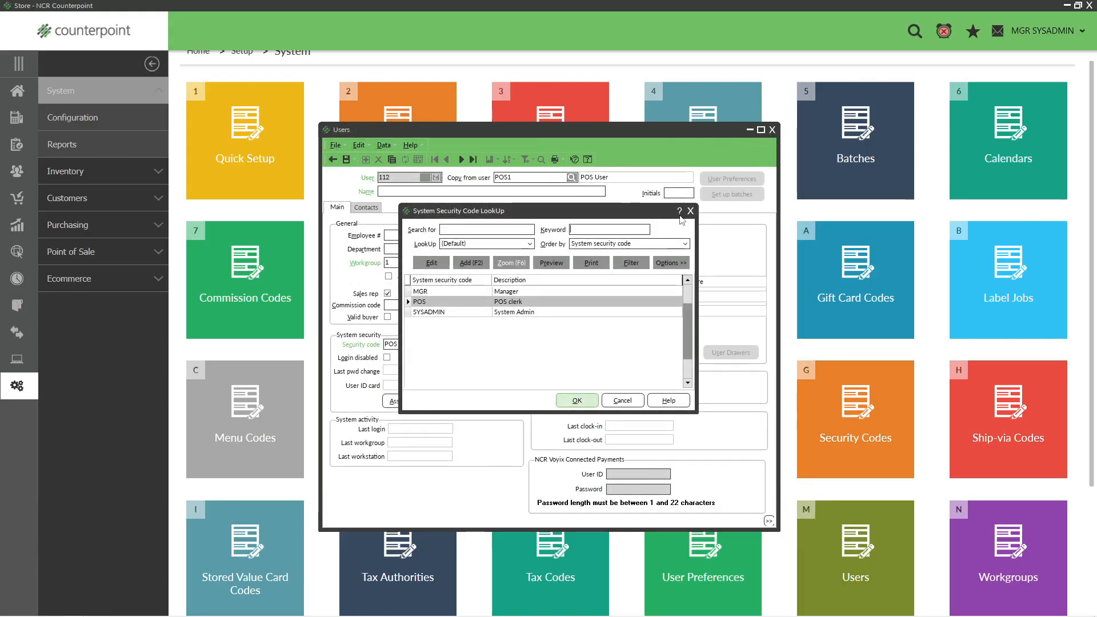
left_click(691, 211)
left_click(772, 130)
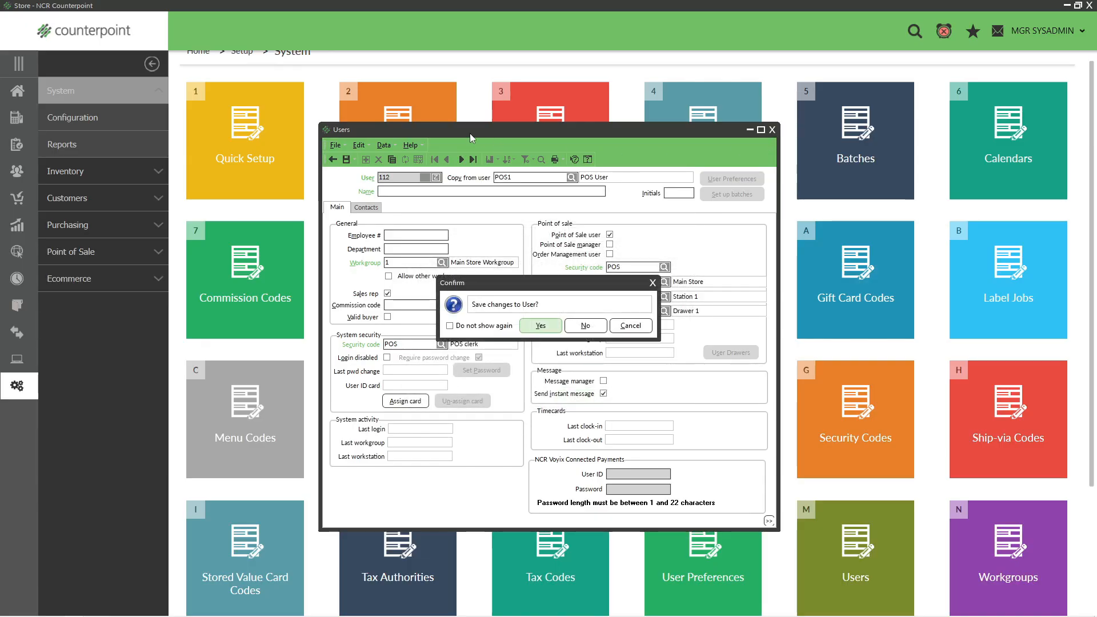
left_click(585, 325)
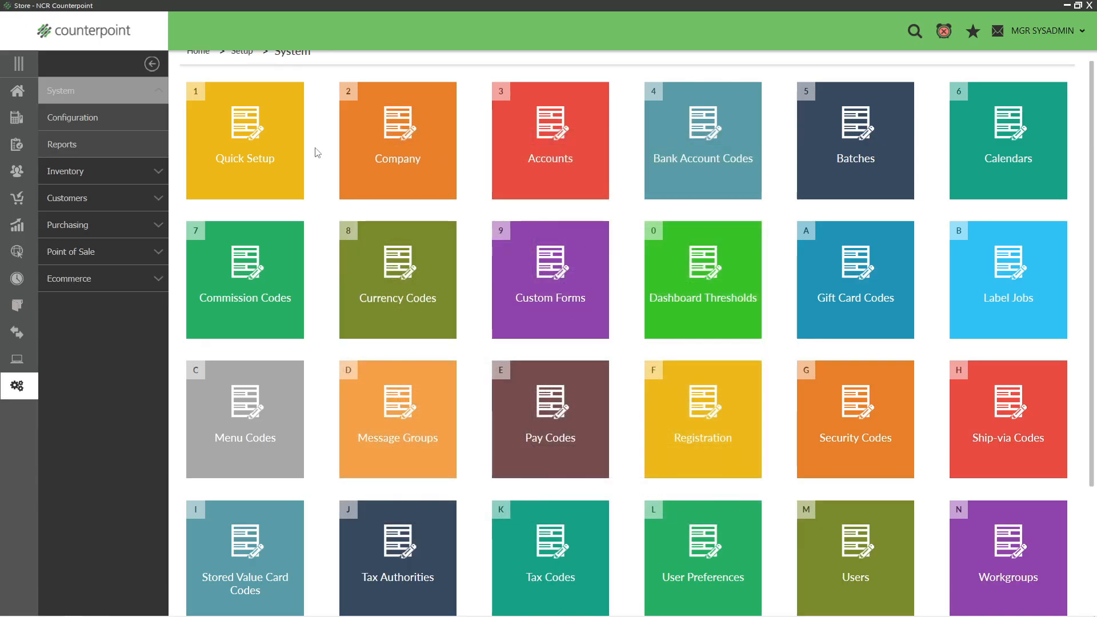
- Open the Menu Codes setup, browse to the SYSADMIN menu code and open it in the Menu Editor
left_click(249, 407)
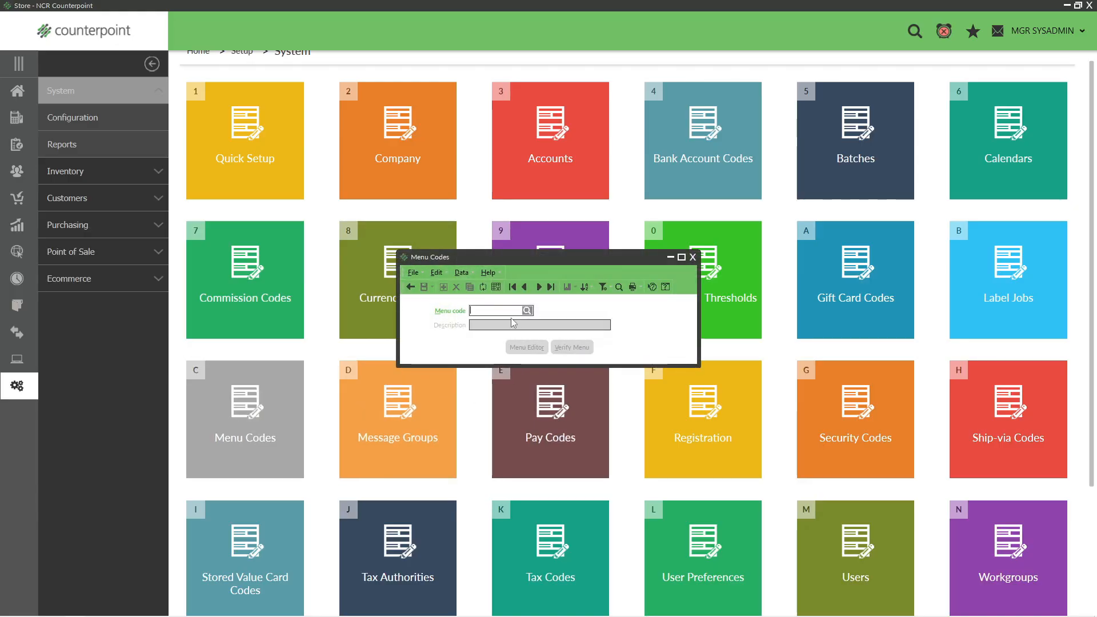
left_click(515, 289)
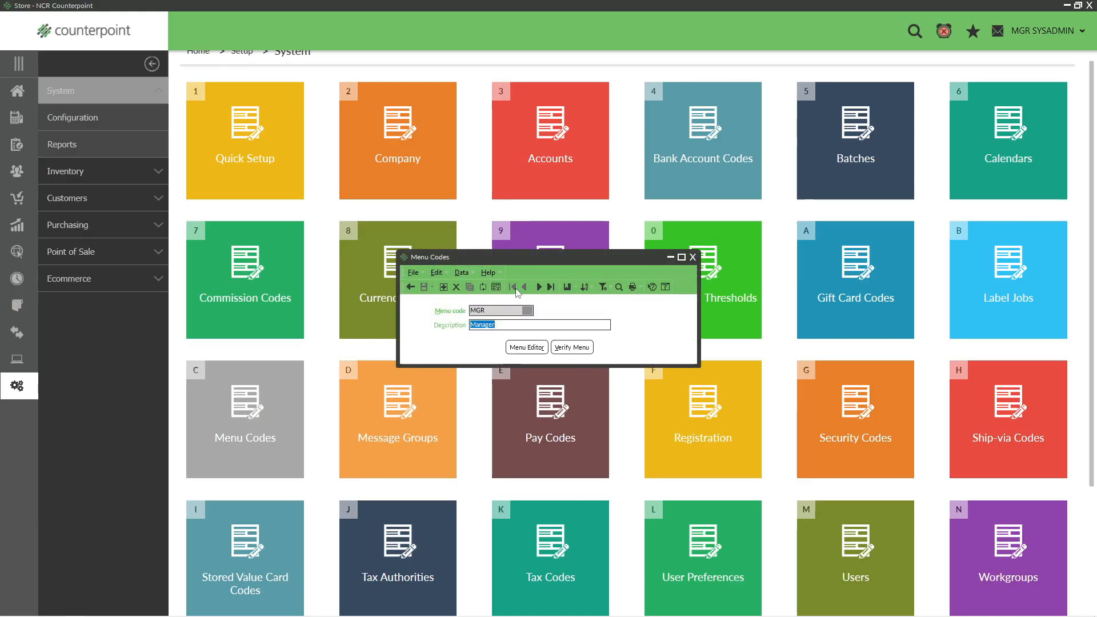
left_click(539, 288)
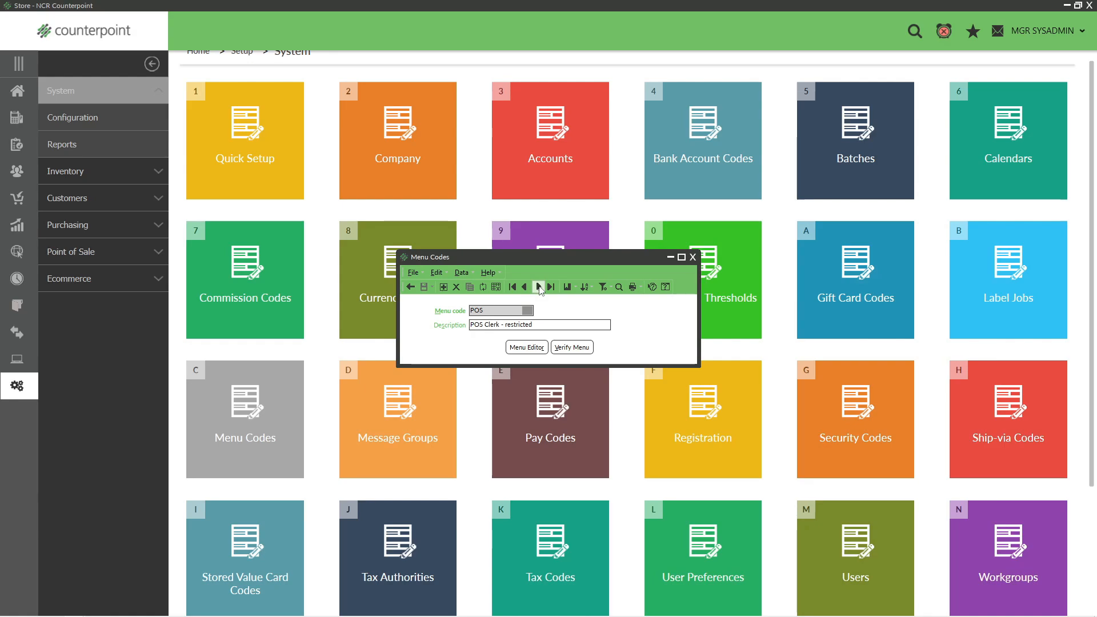
left_click(539, 288)
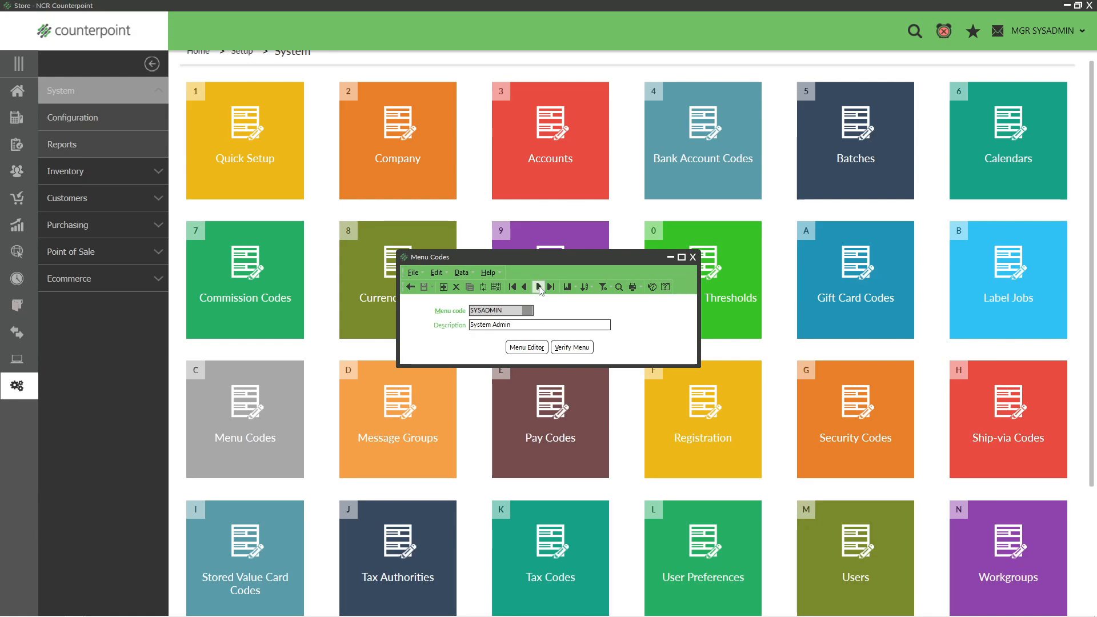
left_click(524, 348)
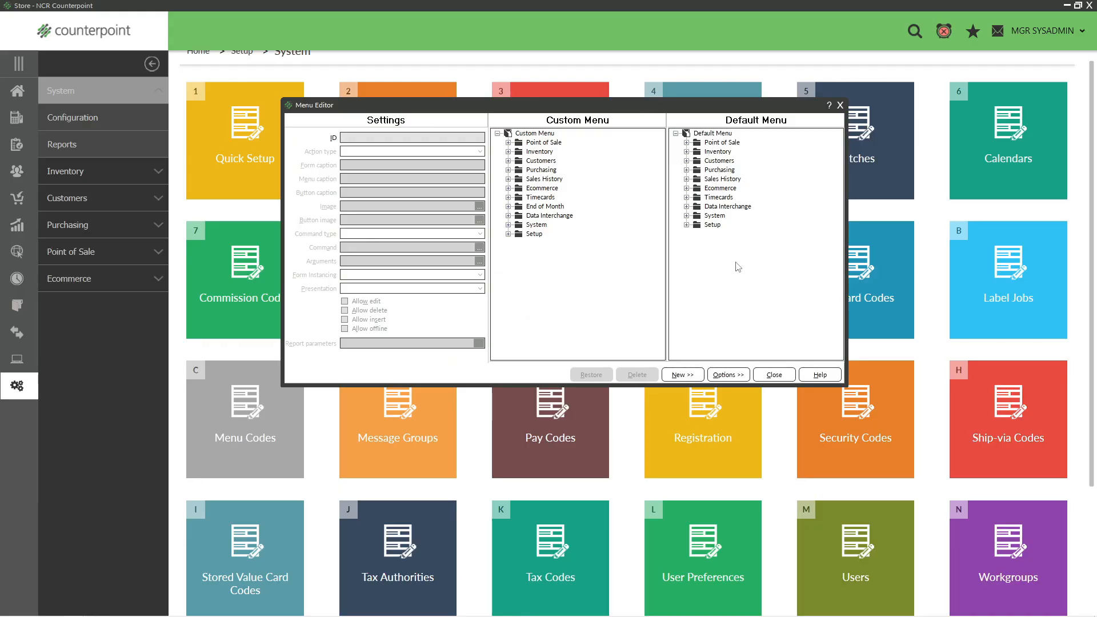
- Examine the Point of Sale and Inventory folders in the default menu, leaving both collapsed
left_click(687, 142)
left_click(687, 235)
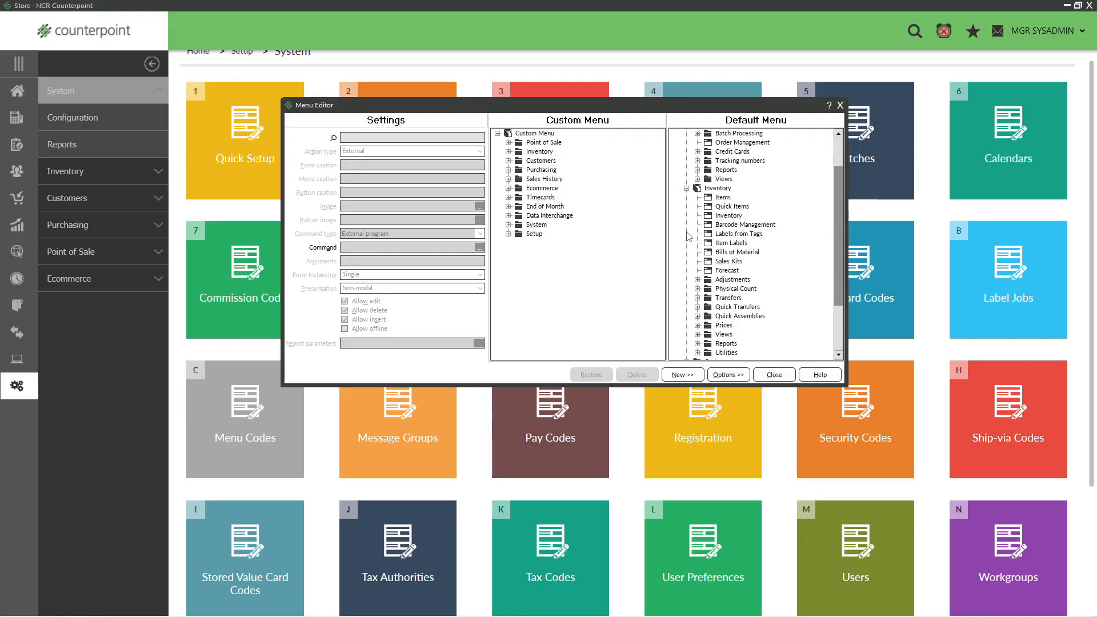
left_click(687, 189)
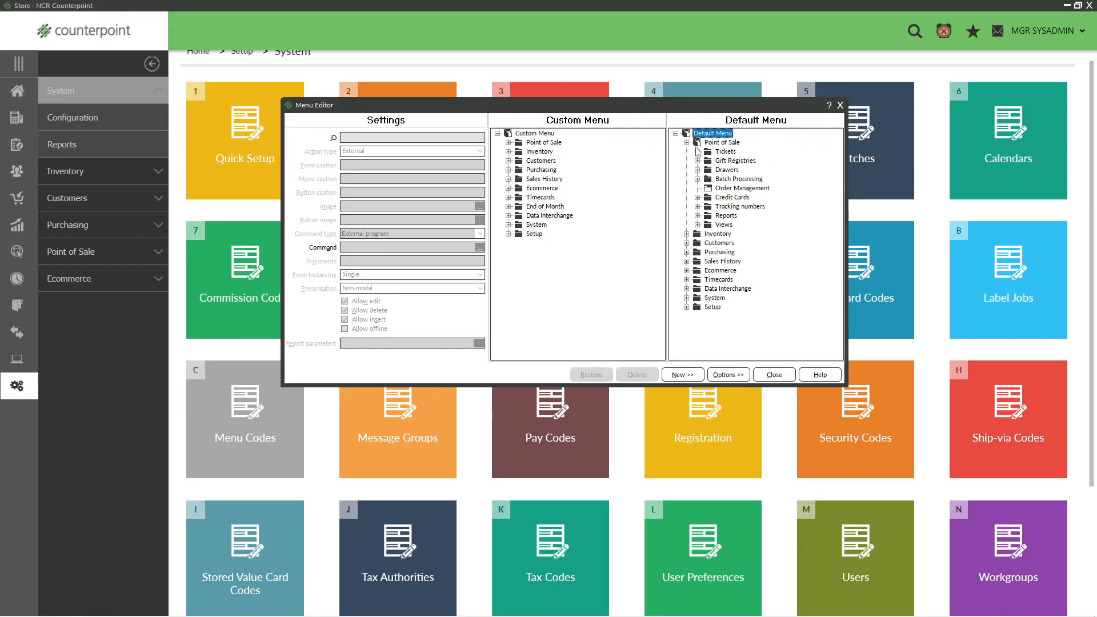
left_click(687, 143)
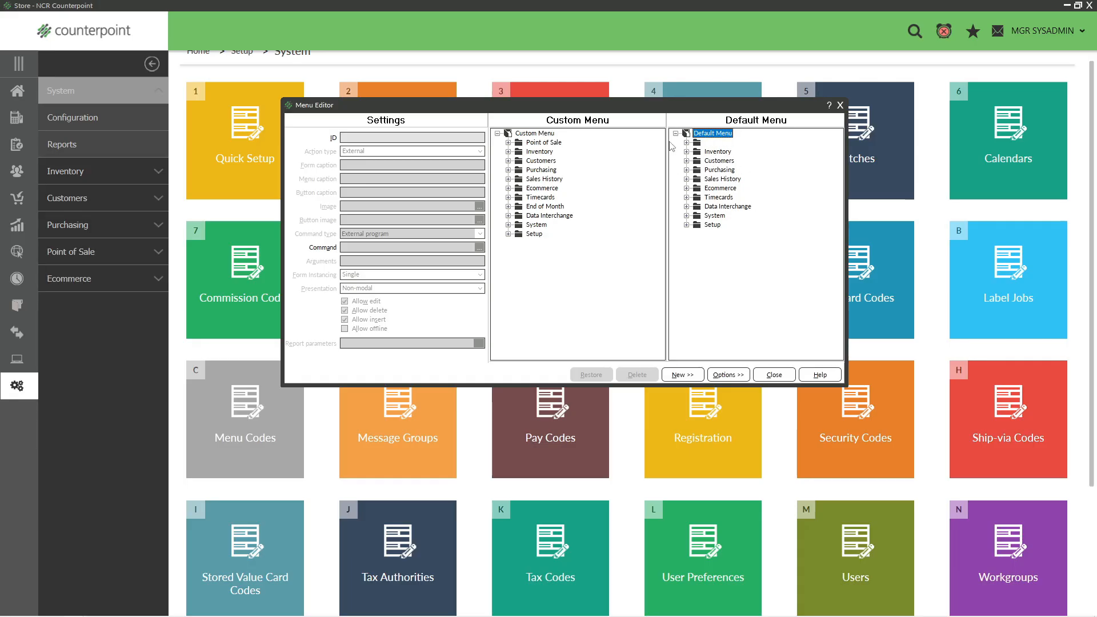
- Examine the Point of Sale and End of Month folders in the SYSADMIN custom menu, including the Calculate Finance Charges settings
left_click(508, 143)
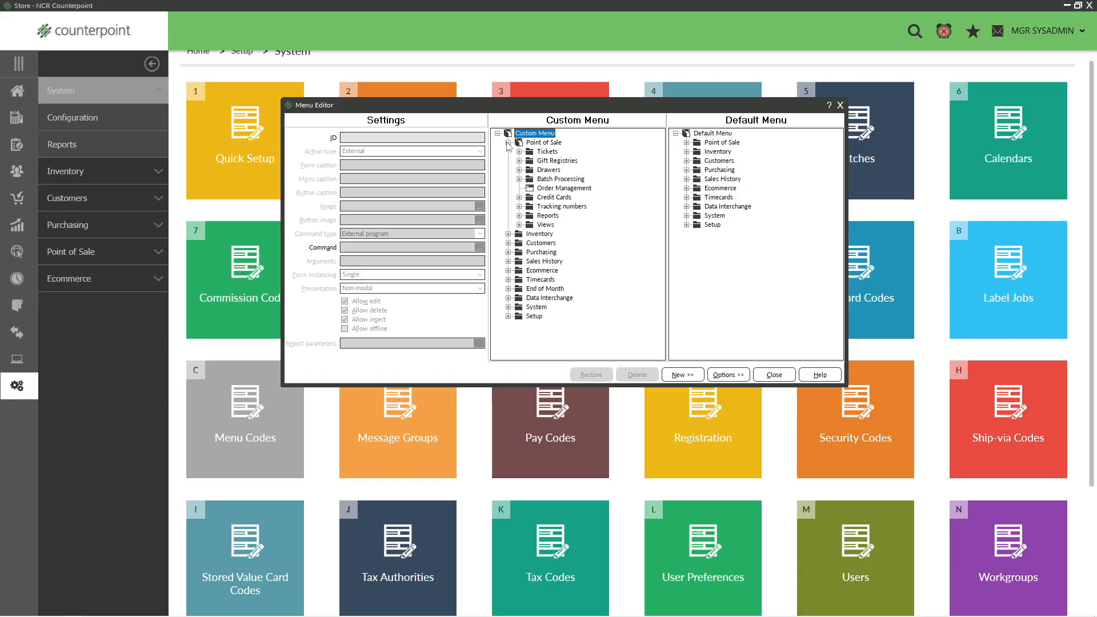
left_click(508, 142)
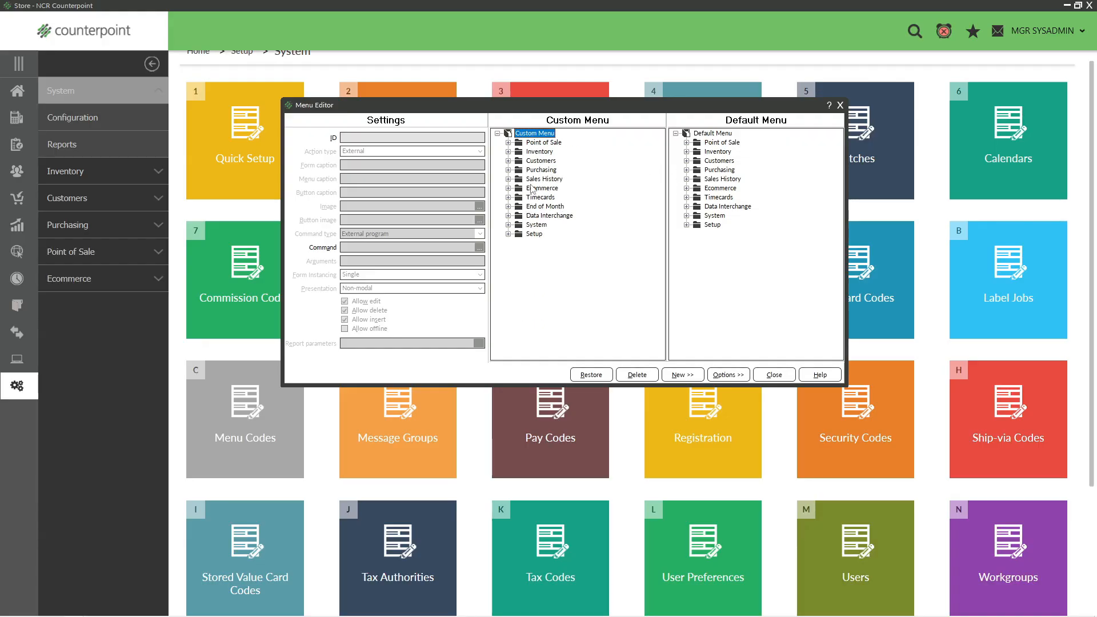
left_click(508, 206)
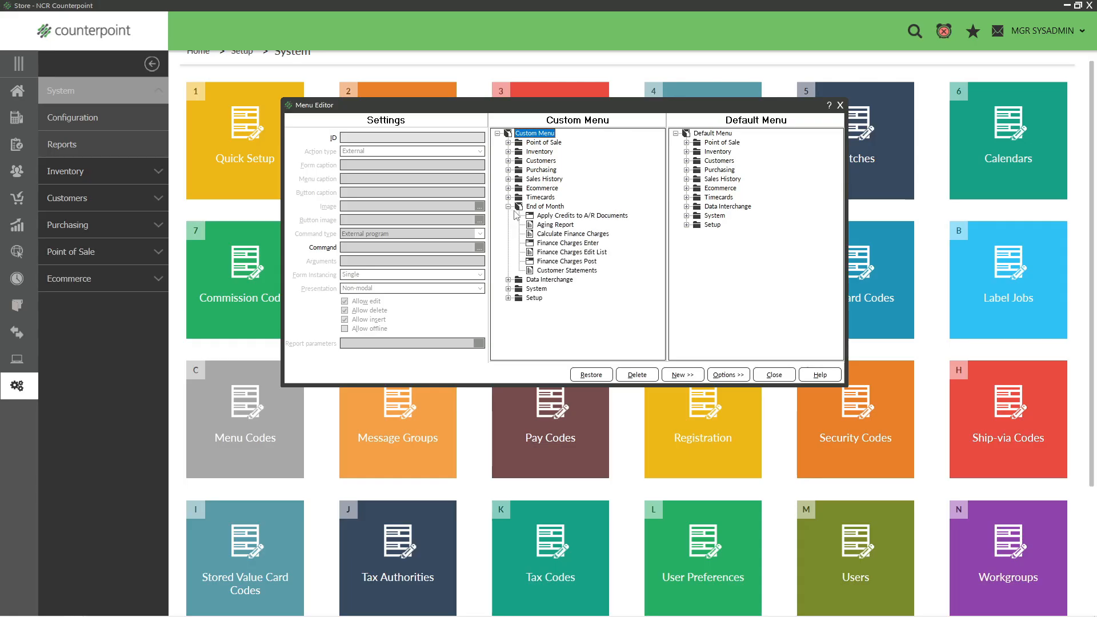
left_click(520, 208)
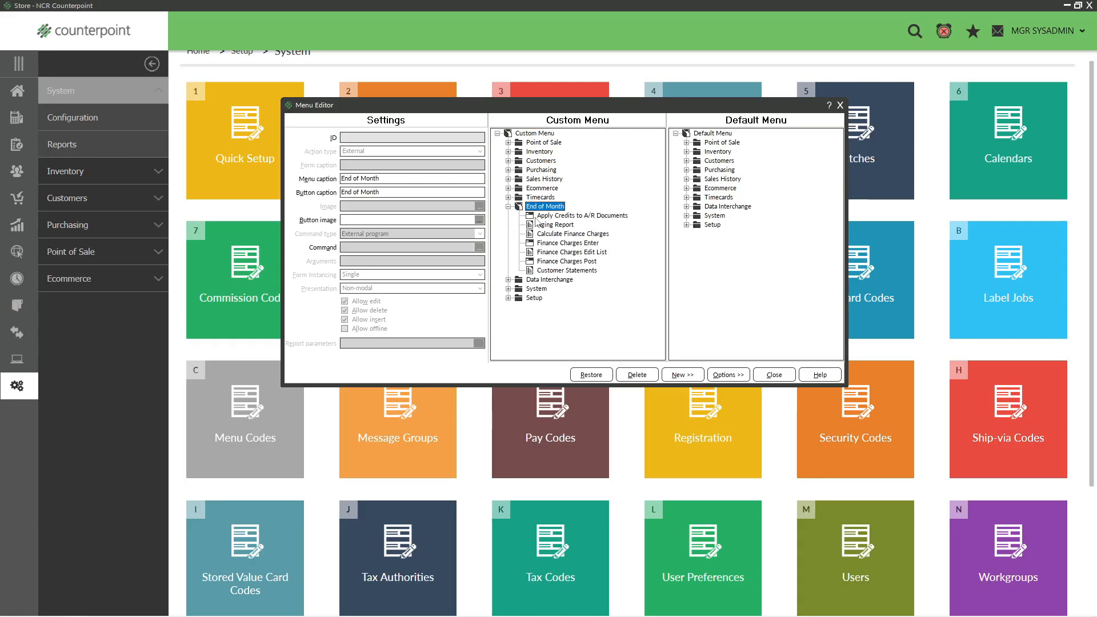
left_click(555, 233)
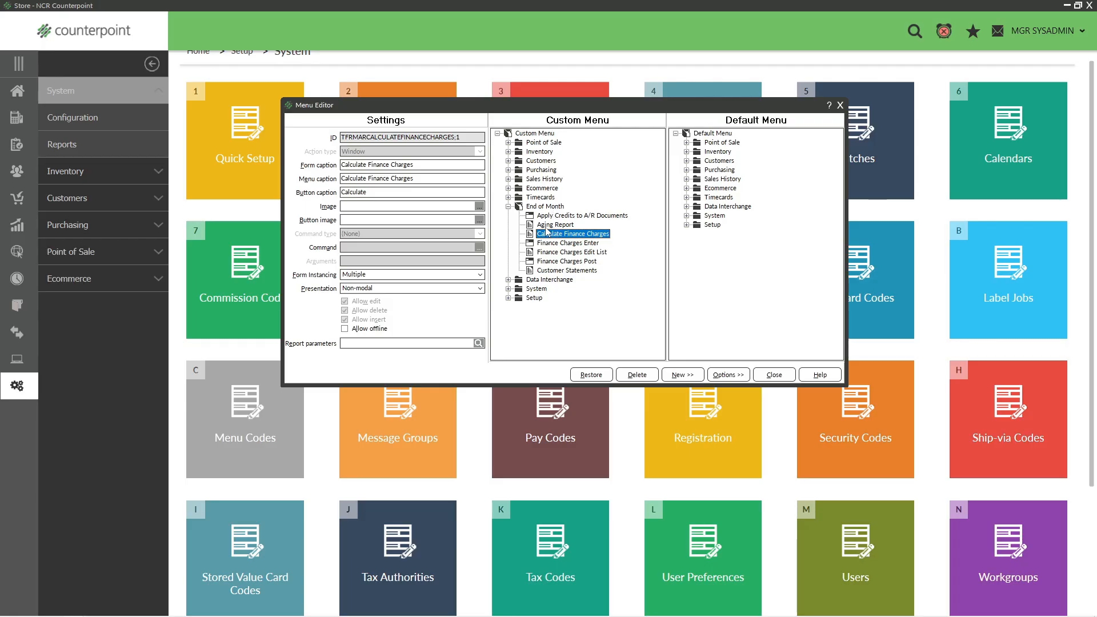
left_click(508, 207)
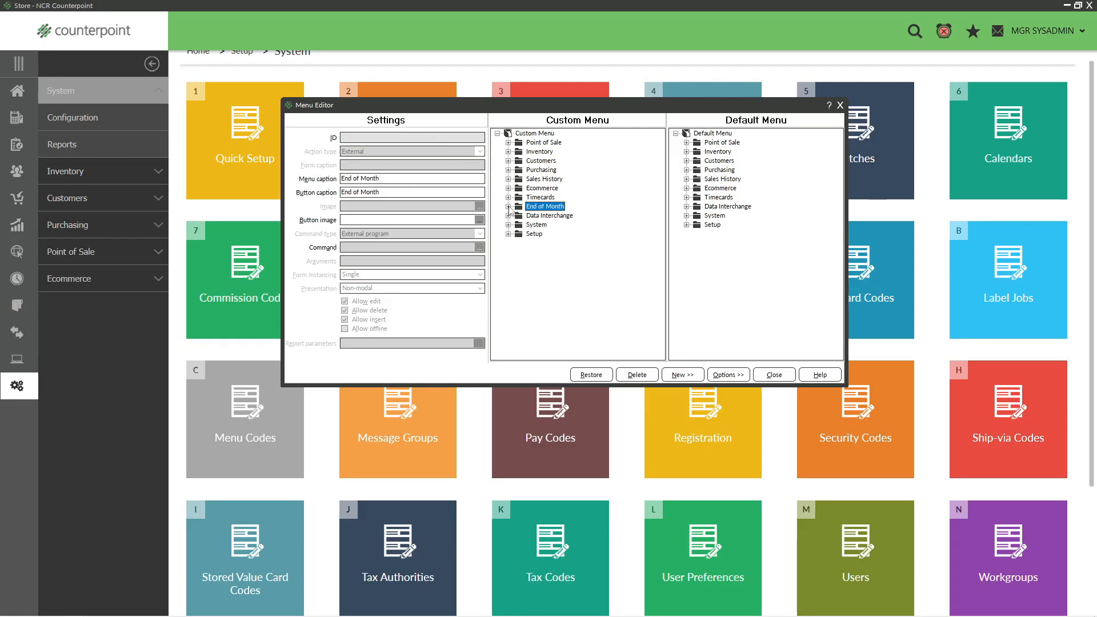
- Compare the custom End of Month folder with the default Customers folder, and close the Menu Editor
left_click(508, 206)
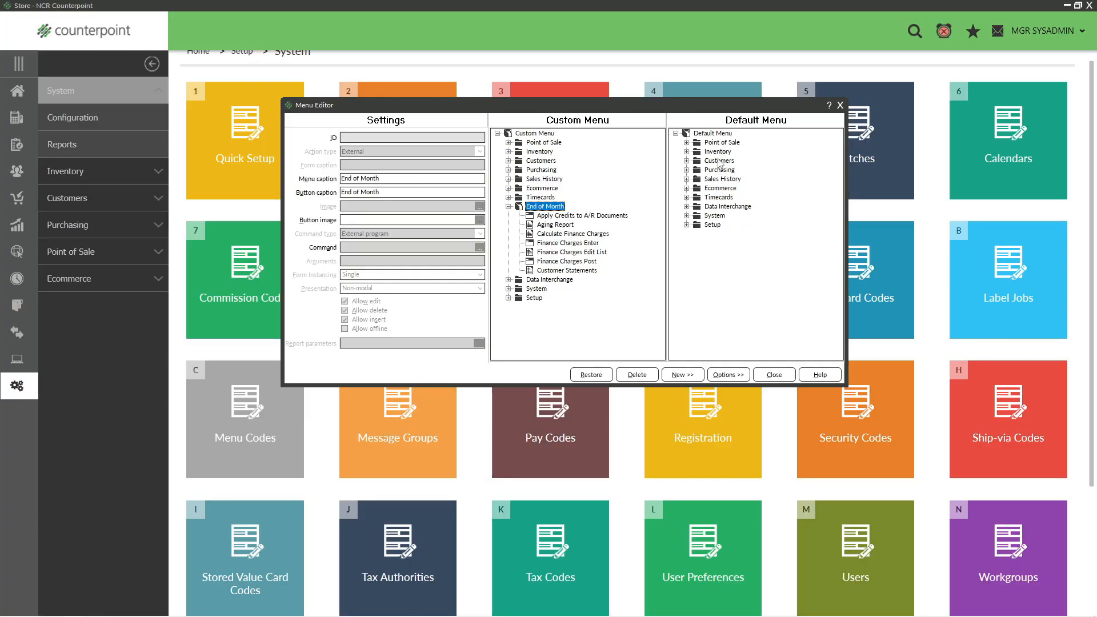
left_click(686, 161)
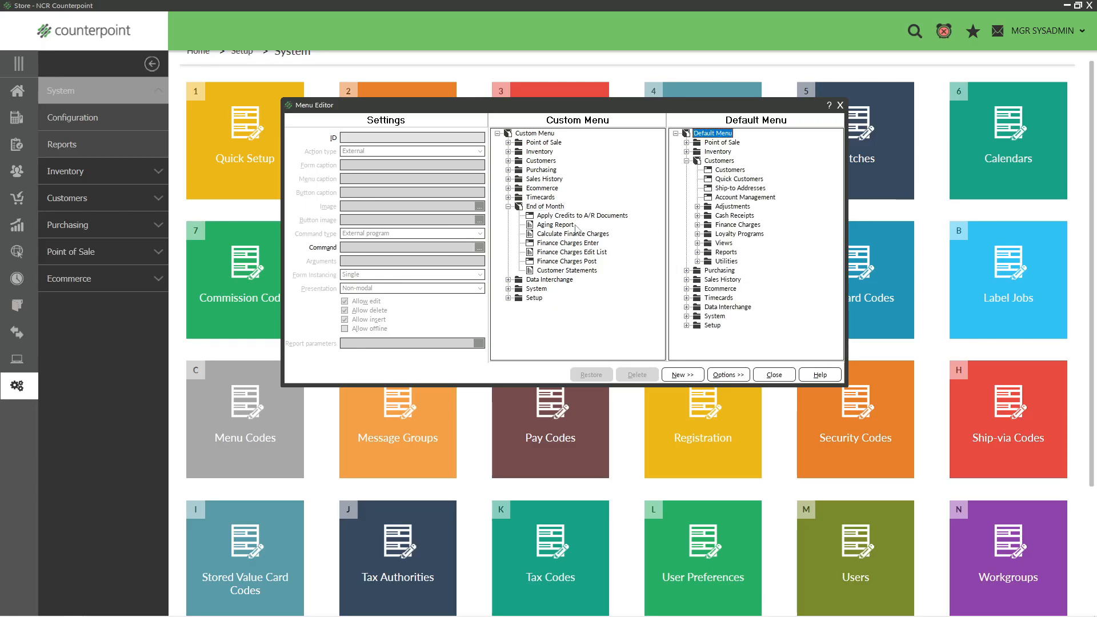
left_click(508, 206)
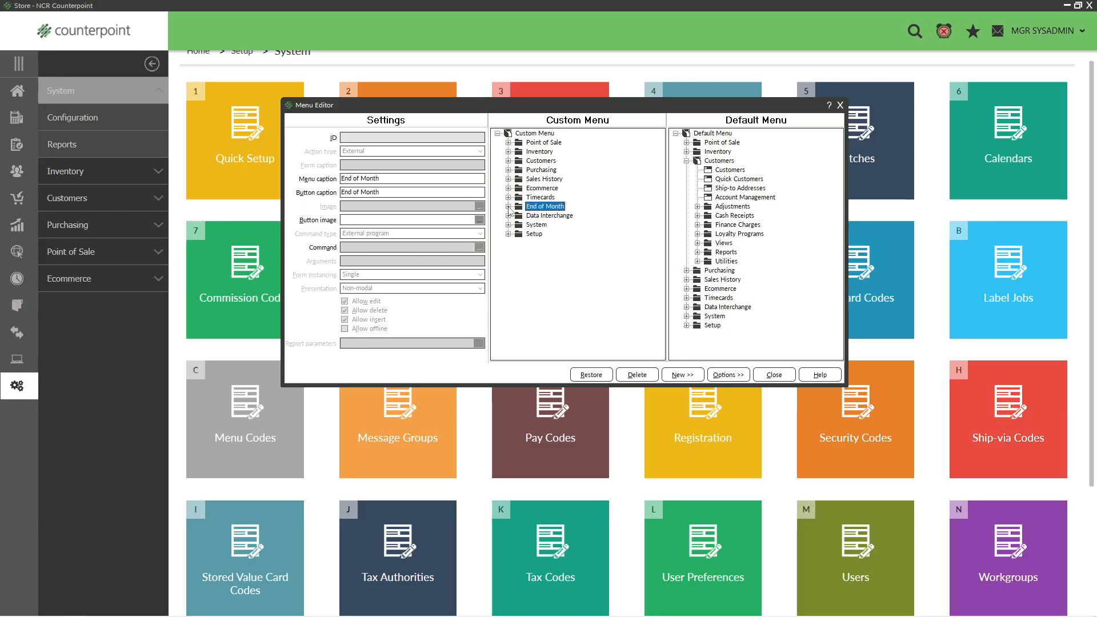
left_click(686, 161)
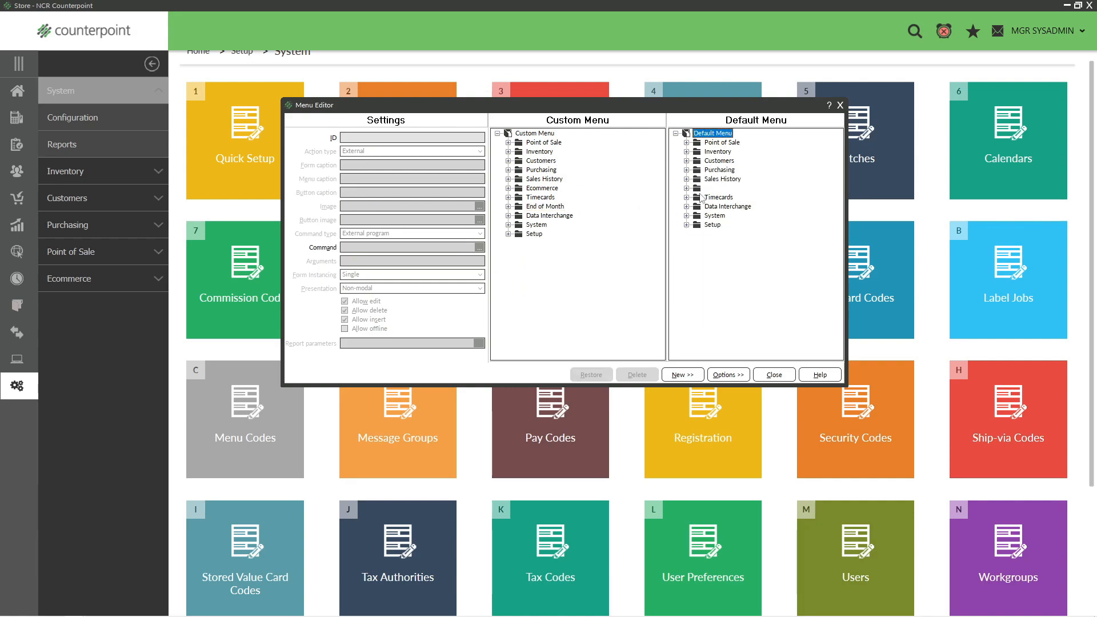
left_click(777, 376)
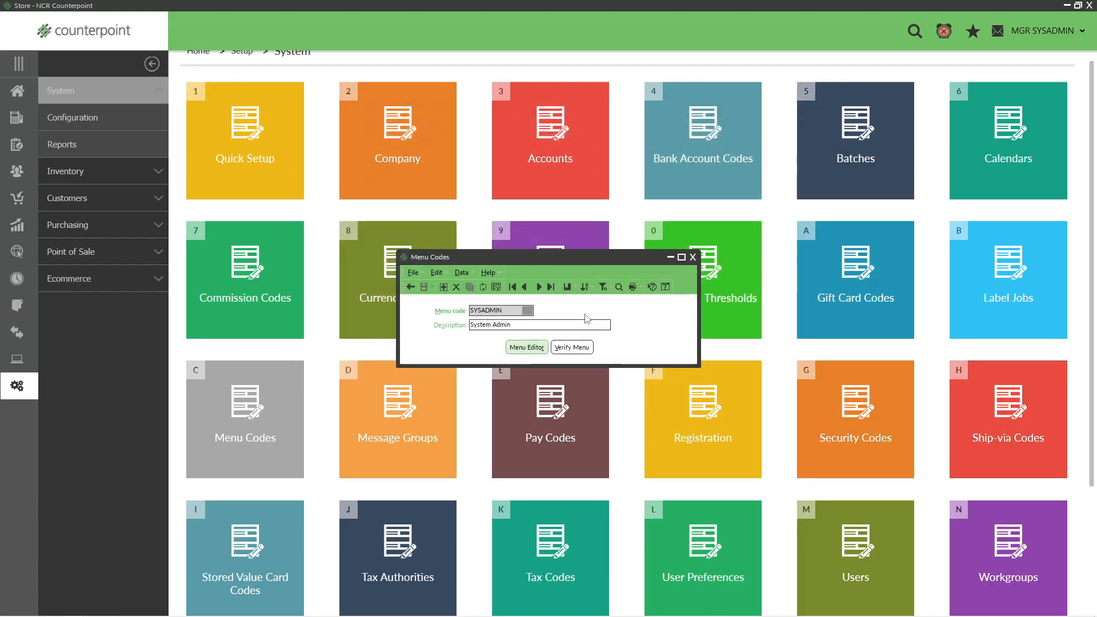
- Open the POS menu code in the Menu Editor and expand its custom Point of Sale and System folders
left_click(524, 287)
left_click(527, 348)
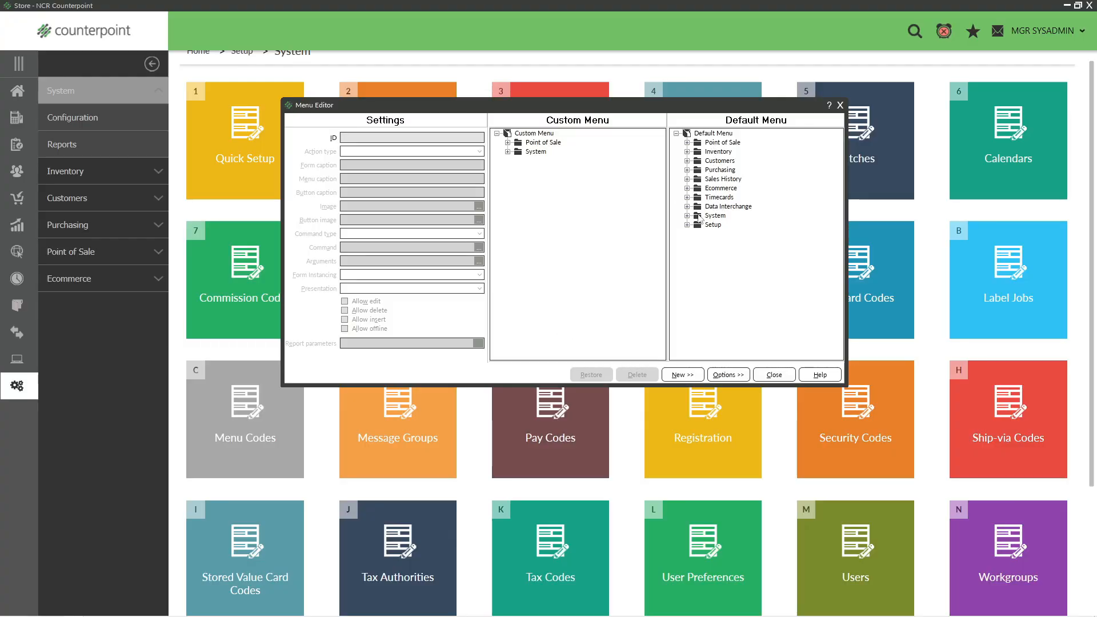
left_click(508, 151)
left_click(508, 143)
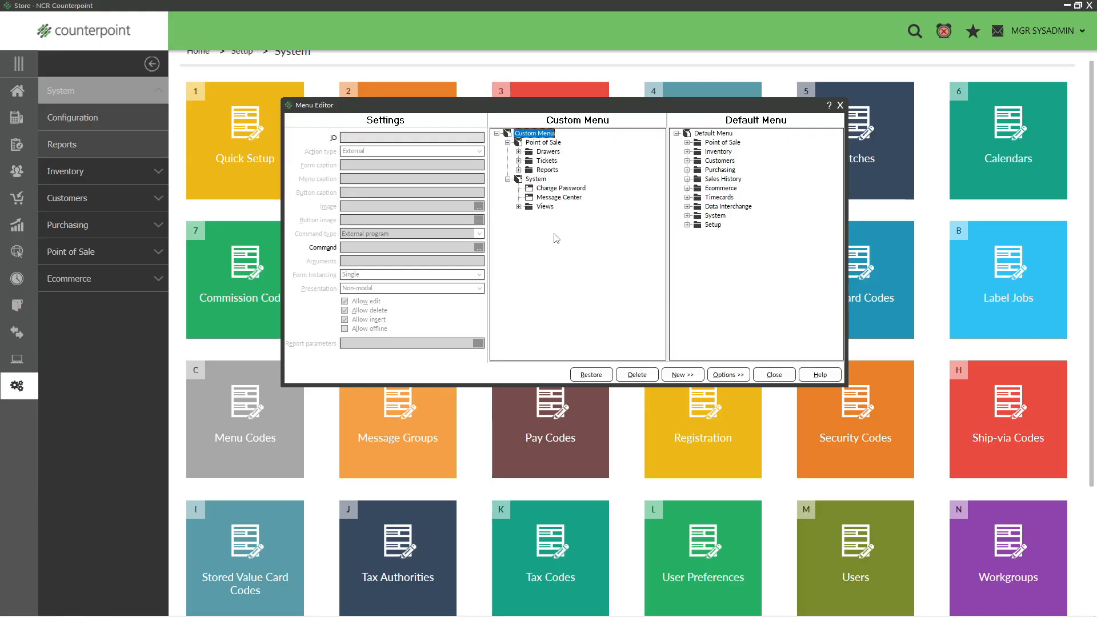
- Inspect the entries of the Drawers and Tickets folders under the custom Point of Sale menu
left_click(518, 152)
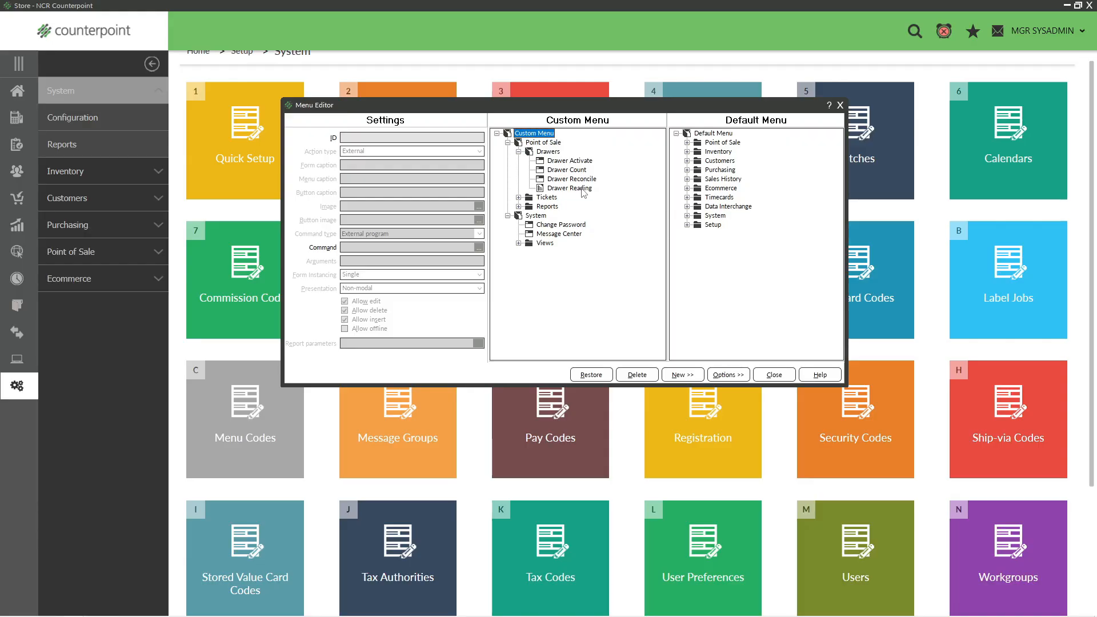
left_click(519, 152)
left_click(518, 161)
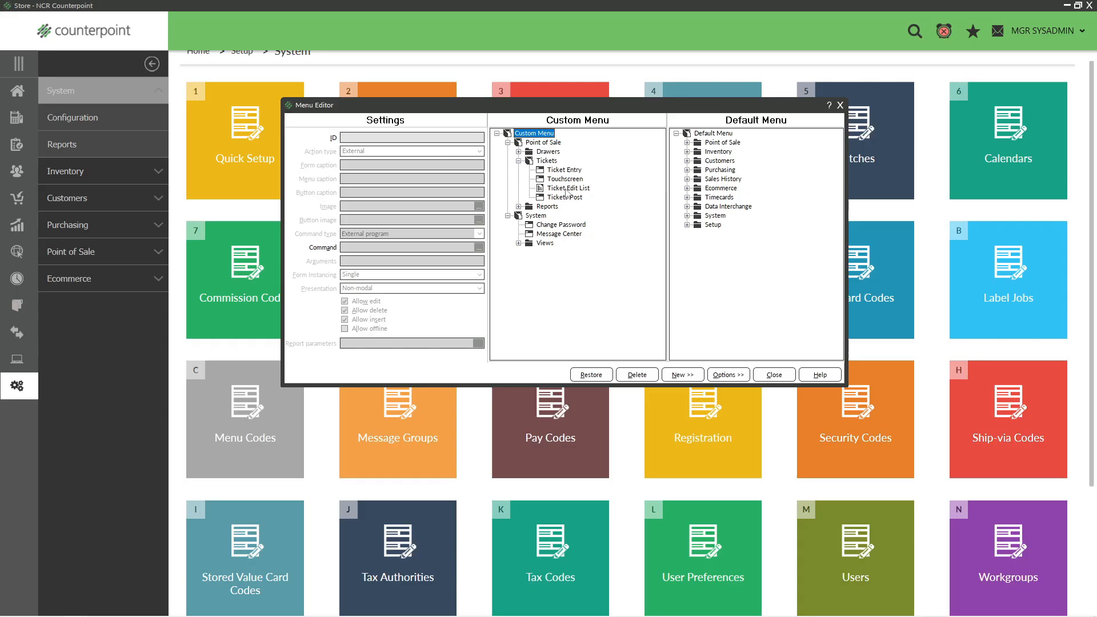
- Inspect the entries of the Reports folder under the POS code's custom Point of Sale menu, and close the Menu Editor
left_click(518, 161)
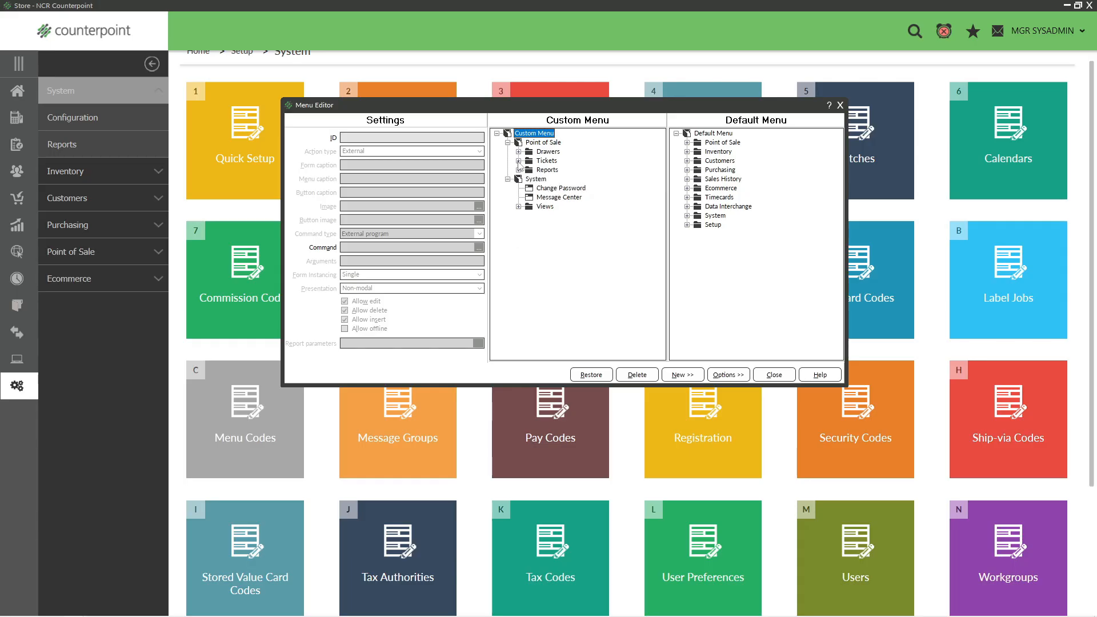
left_click(519, 170)
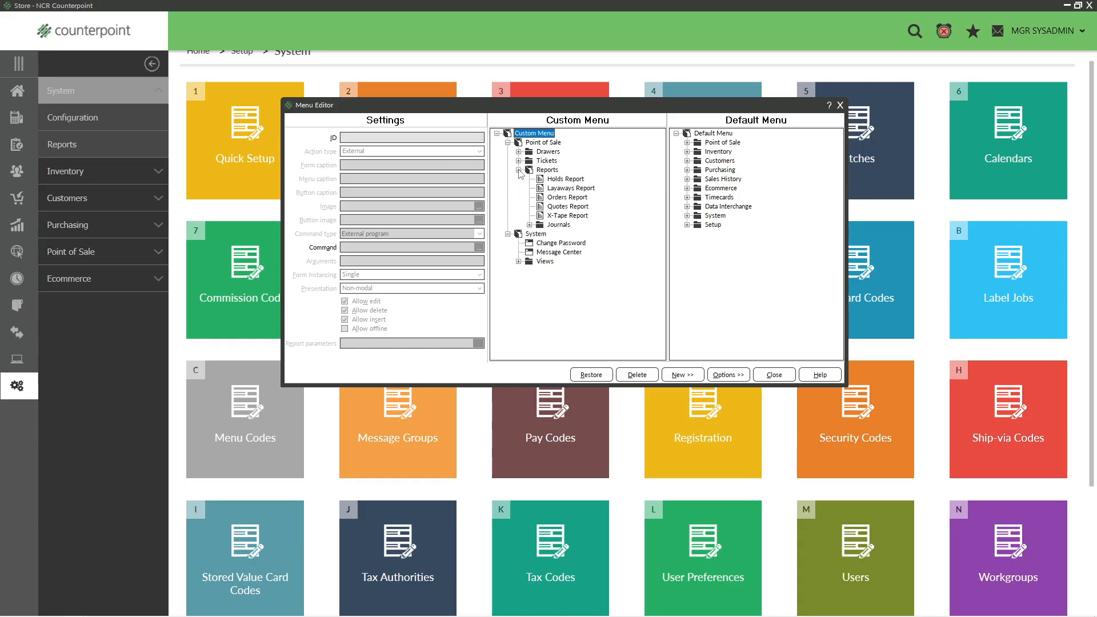
left_click(518, 170)
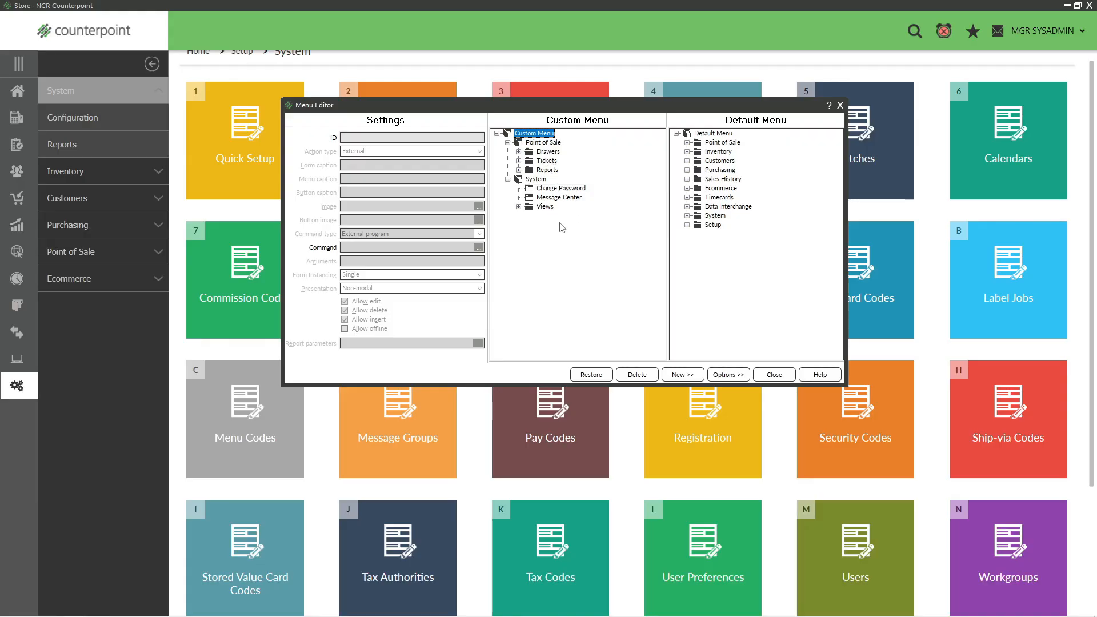
left_click(774, 374)
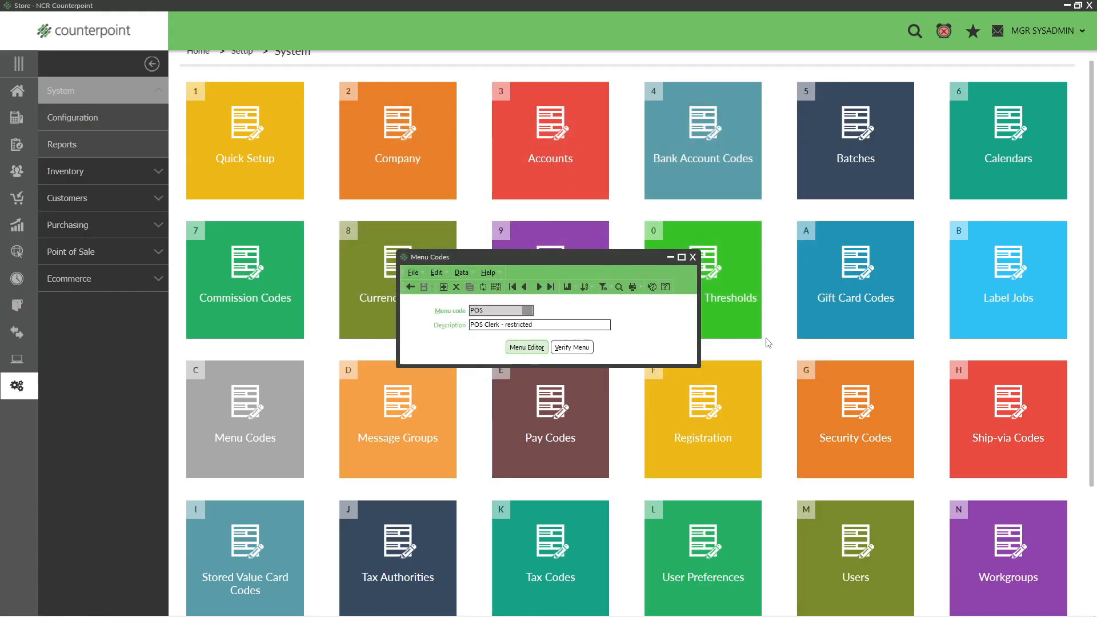
- Open the menu code preceding POS in the Menu Editor and inspect the Purchasing folder of its custom menu
left_click(524, 288)
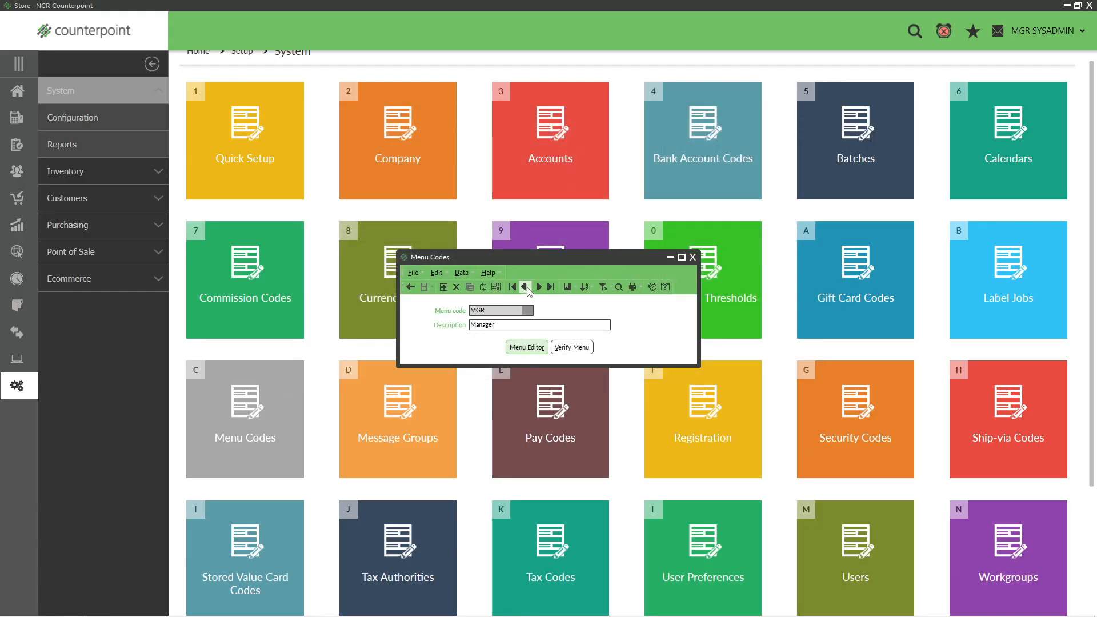
left_click(526, 348)
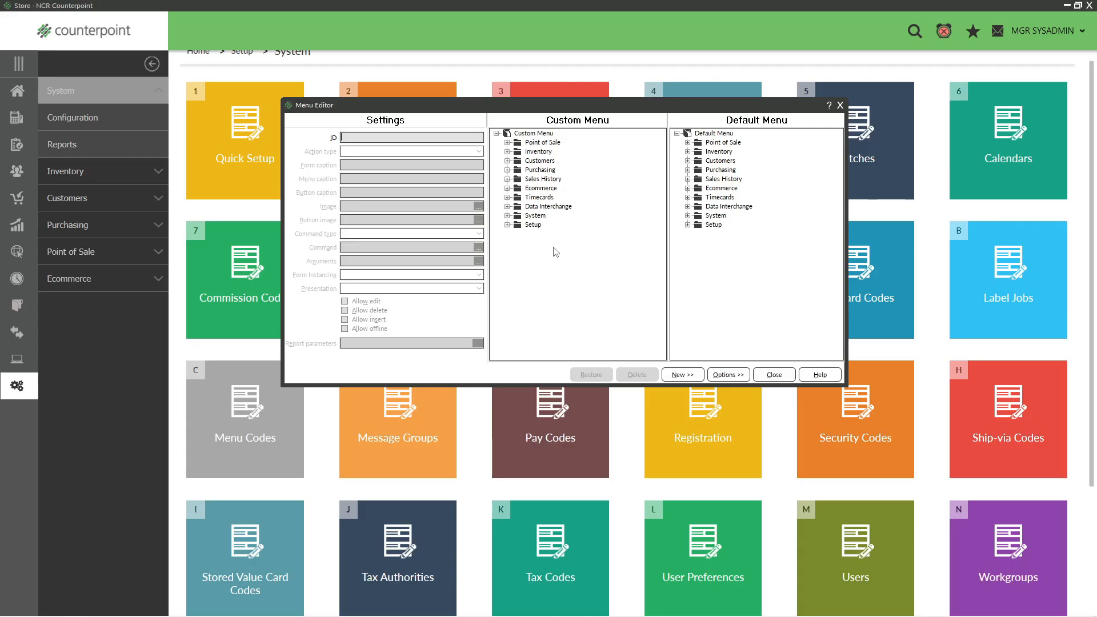
left_click(506, 170)
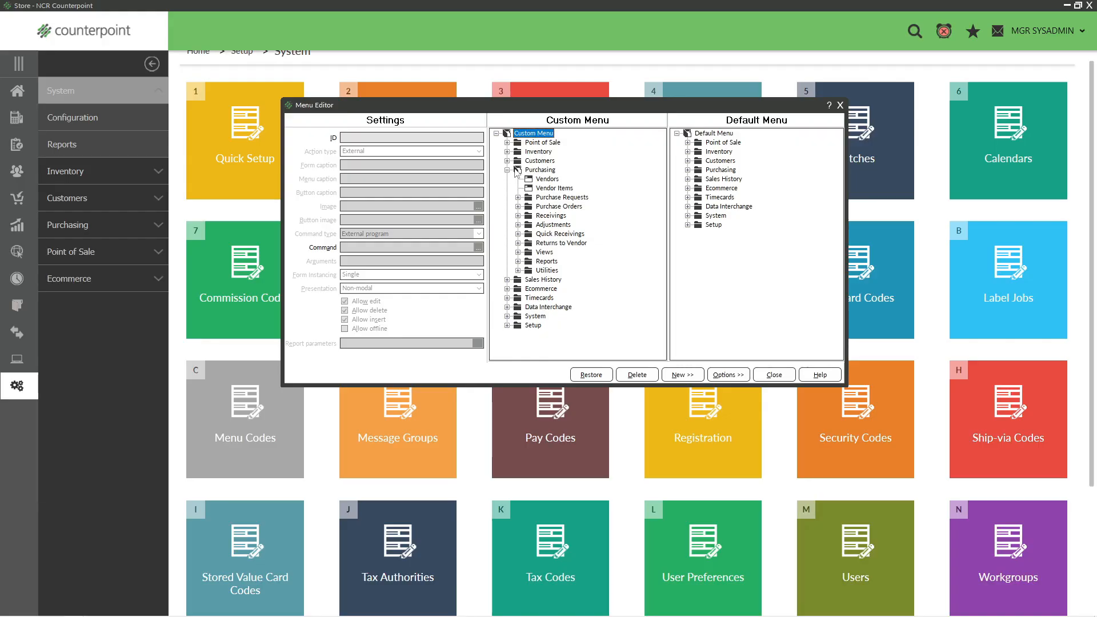
left_click(507, 170)
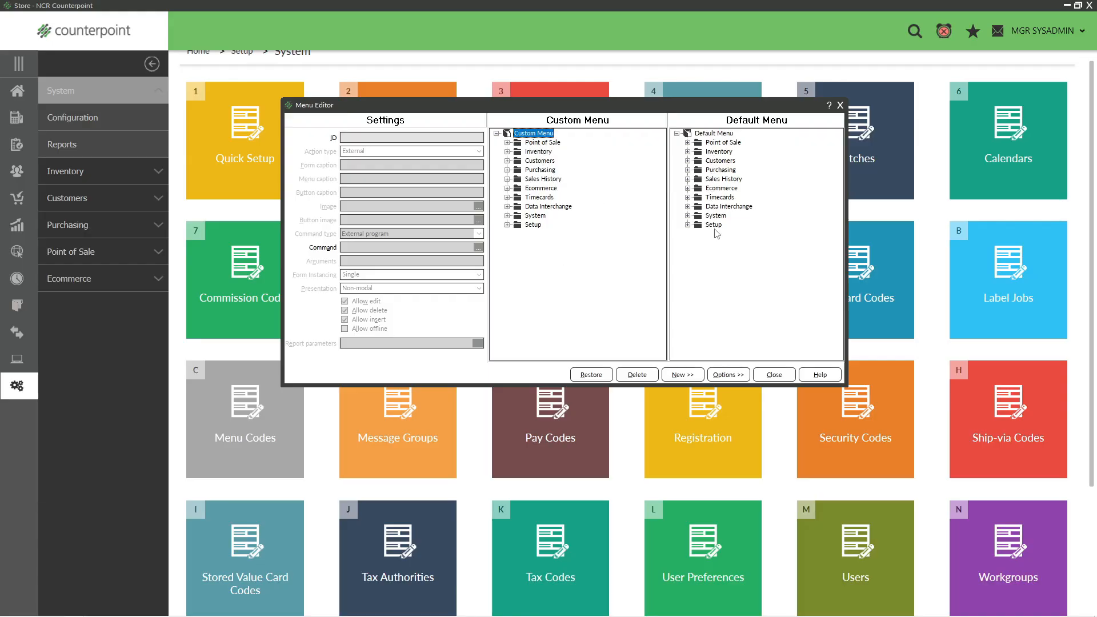
- Examine the default menu's Point of Sale and Inventory folders, and compare the latter with the custom Inventory folder
left_click(688, 143)
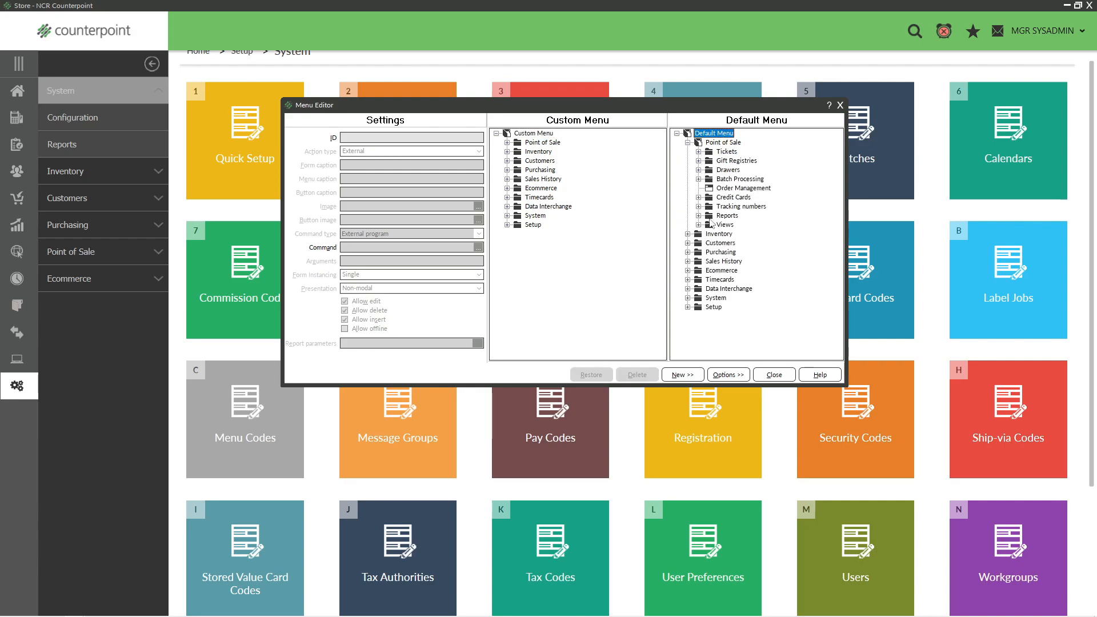
left_click(688, 234)
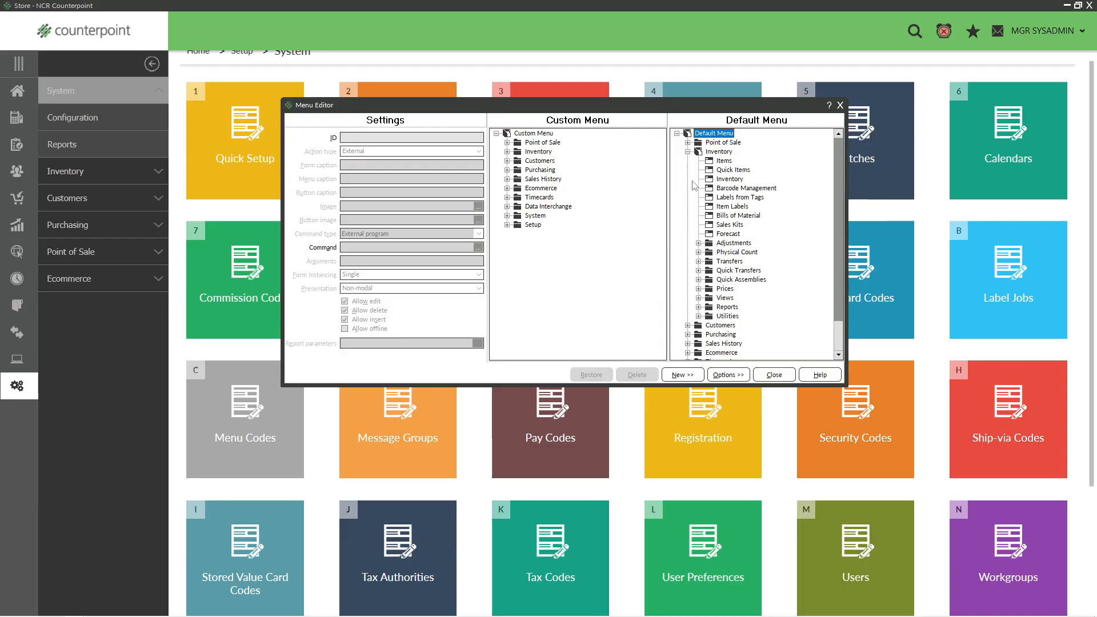
left_click(507, 152)
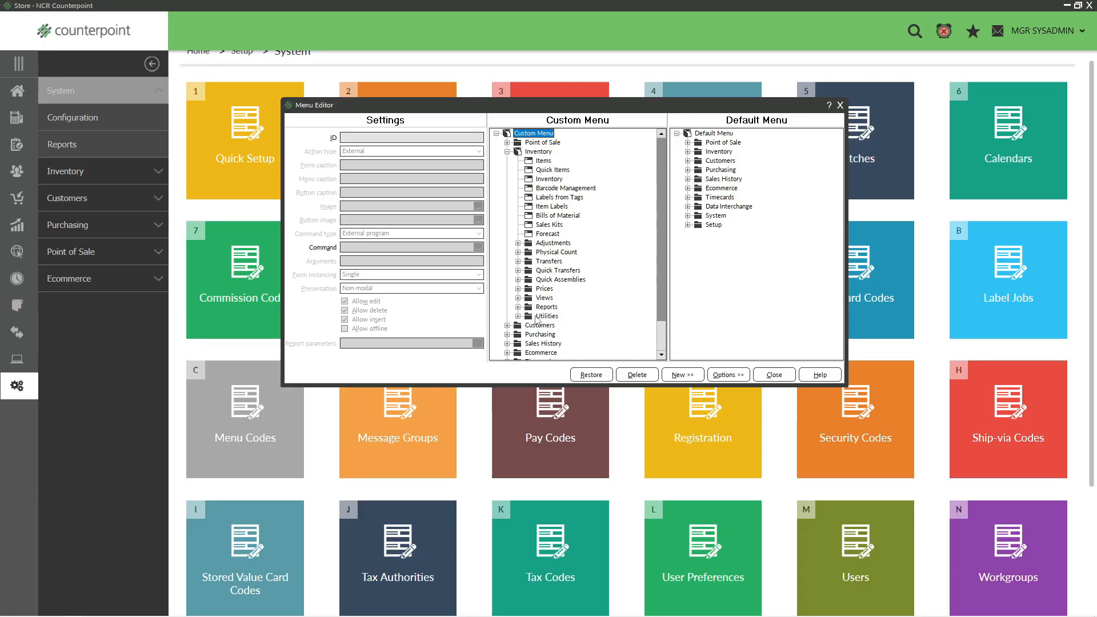
left_click(507, 152)
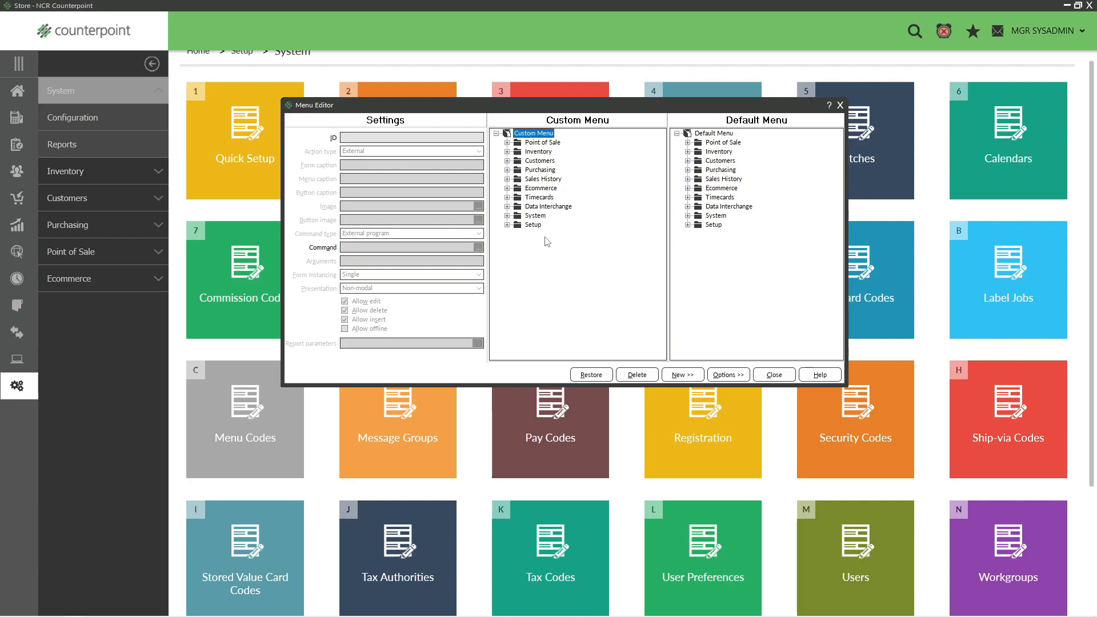
- Review the entries of the Point of Sale and Inventory folders in the custom menu, and collapse both folders
left_click(506, 144)
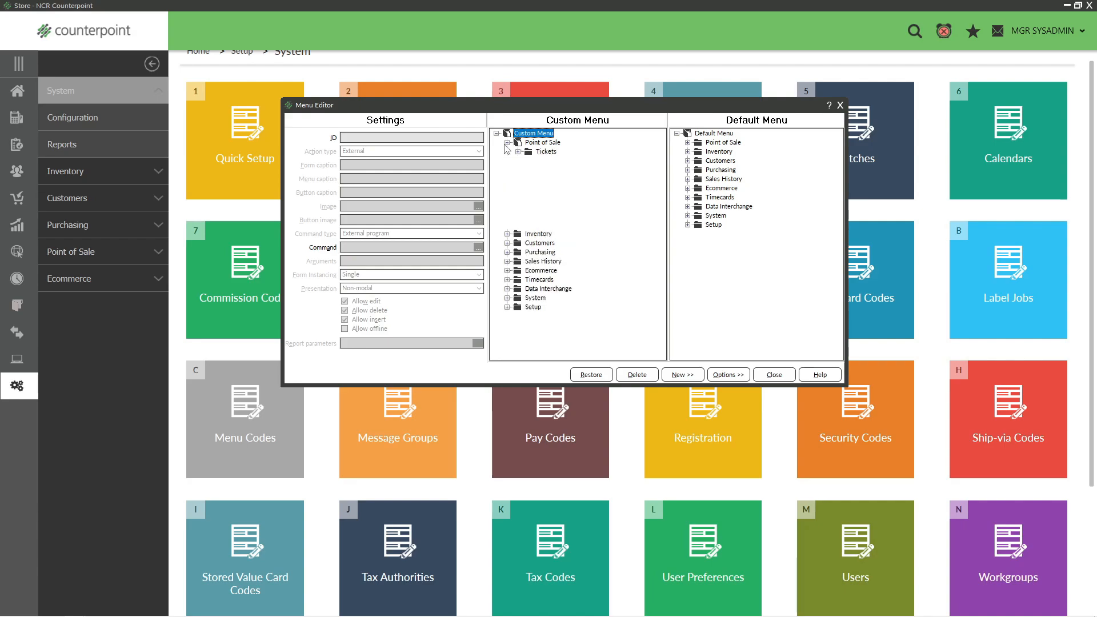
left_click(507, 235)
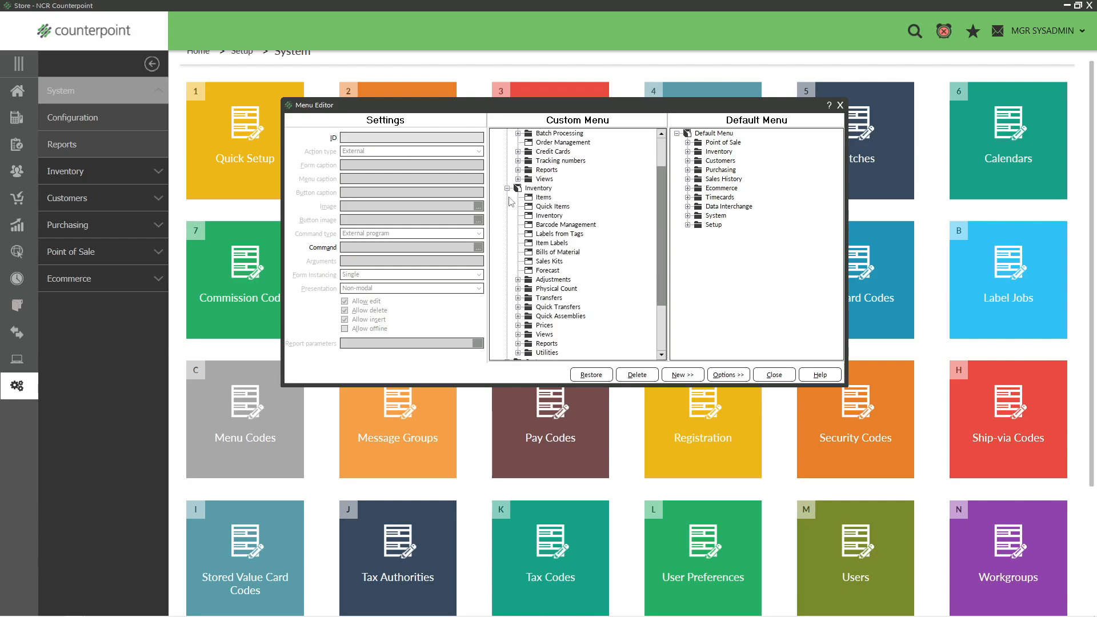
left_click(507, 188)
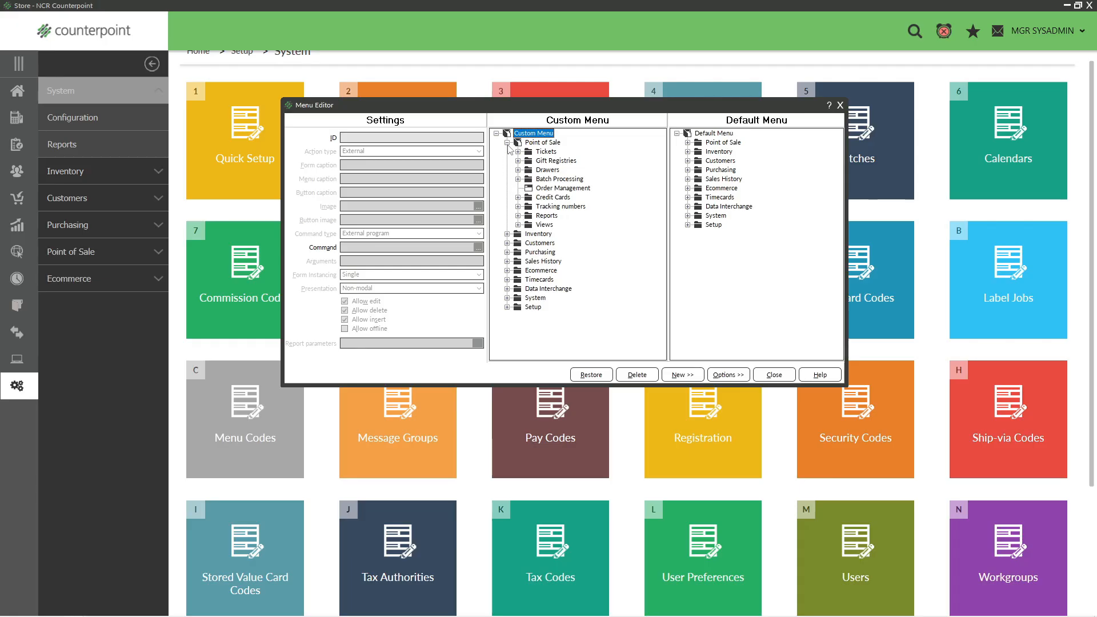
left_click(507, 143)
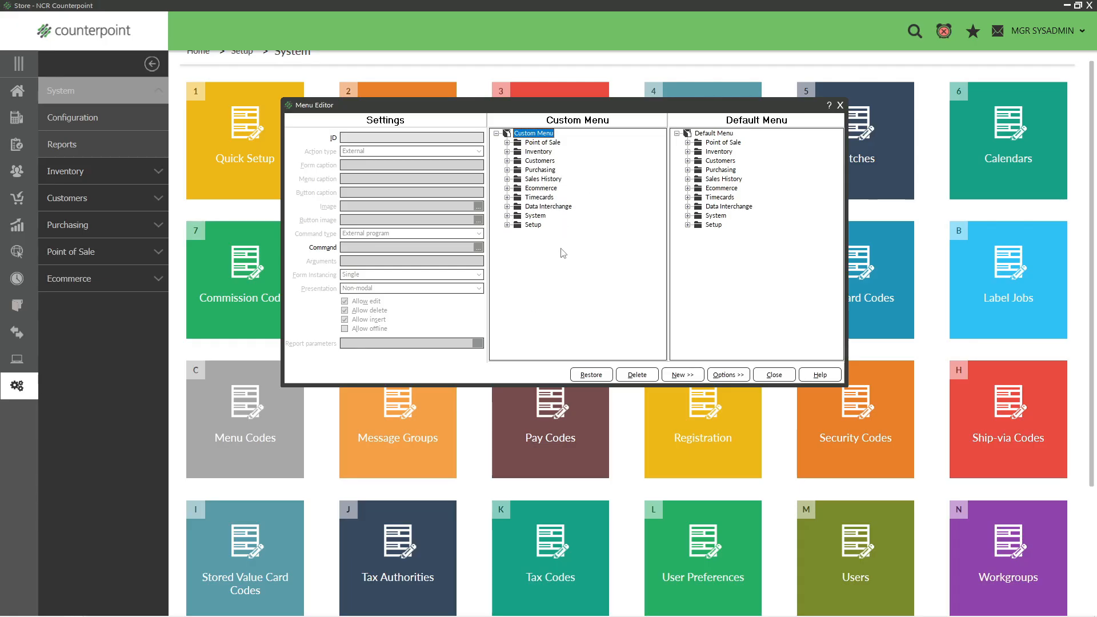